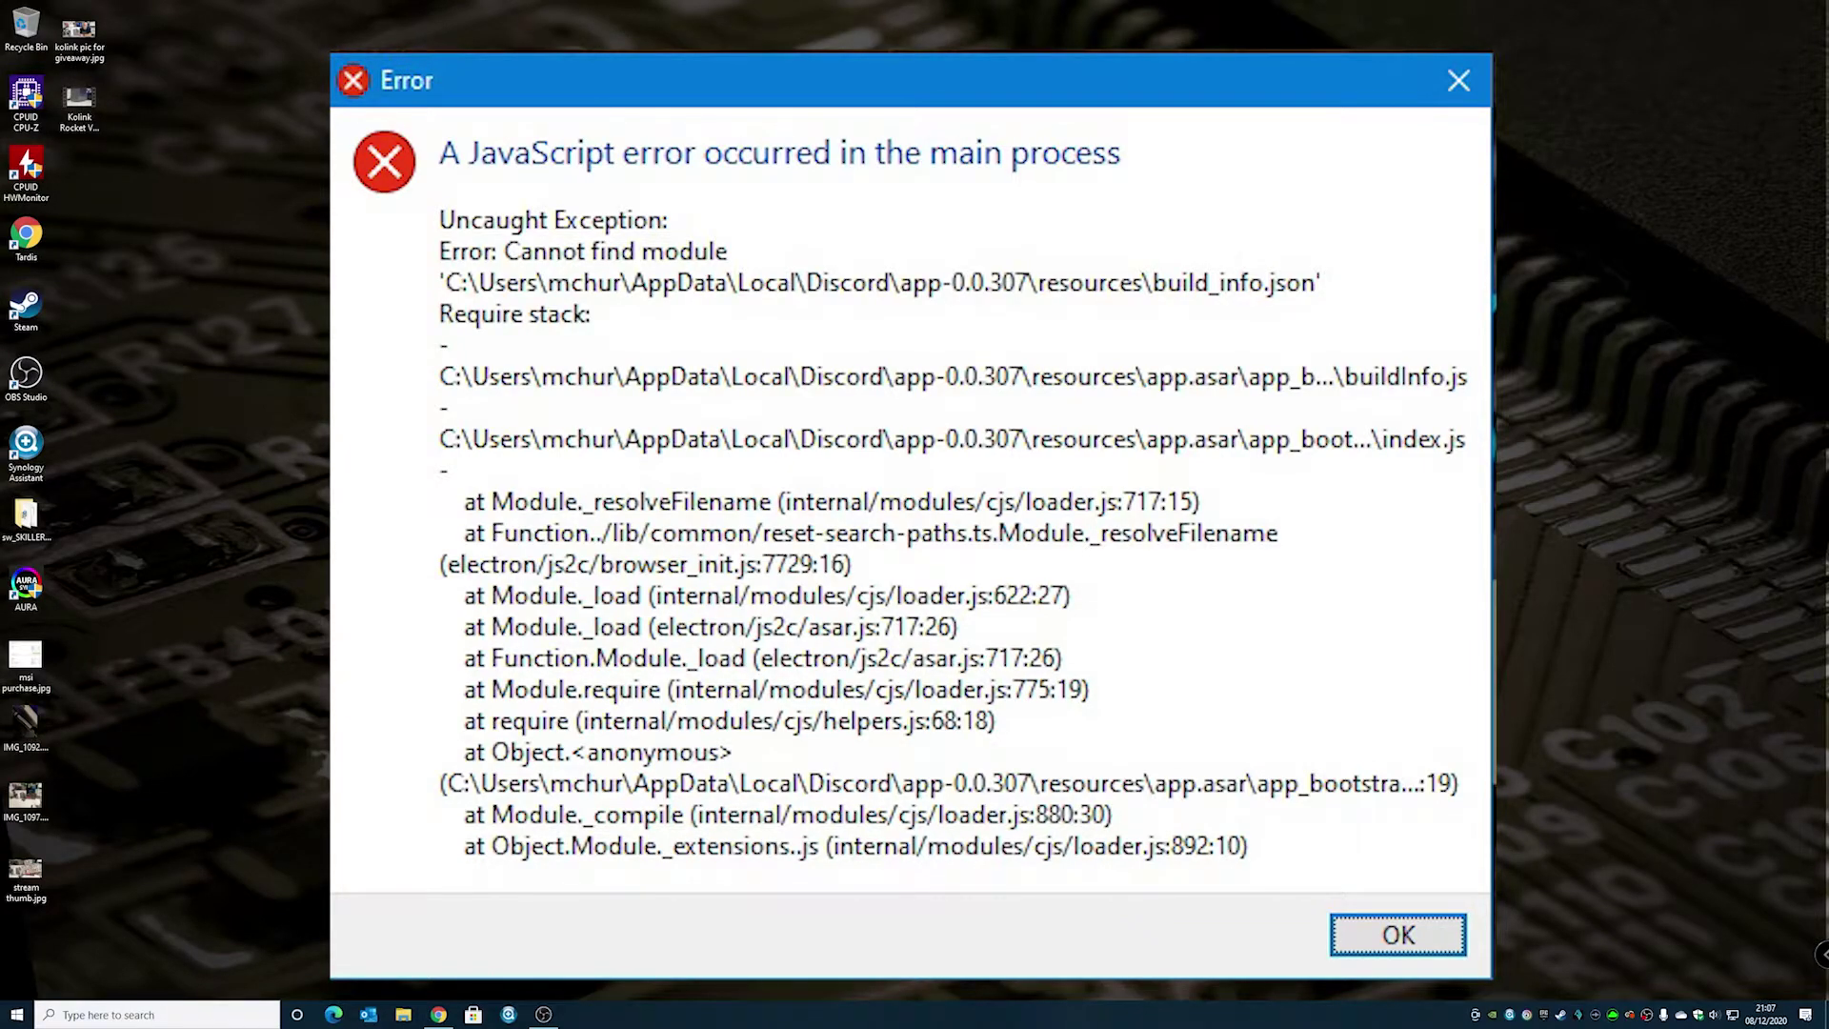
- Dismiss the JavaScript error and end all running Discord (32 bit) background processes in Task Manager
key(Return)
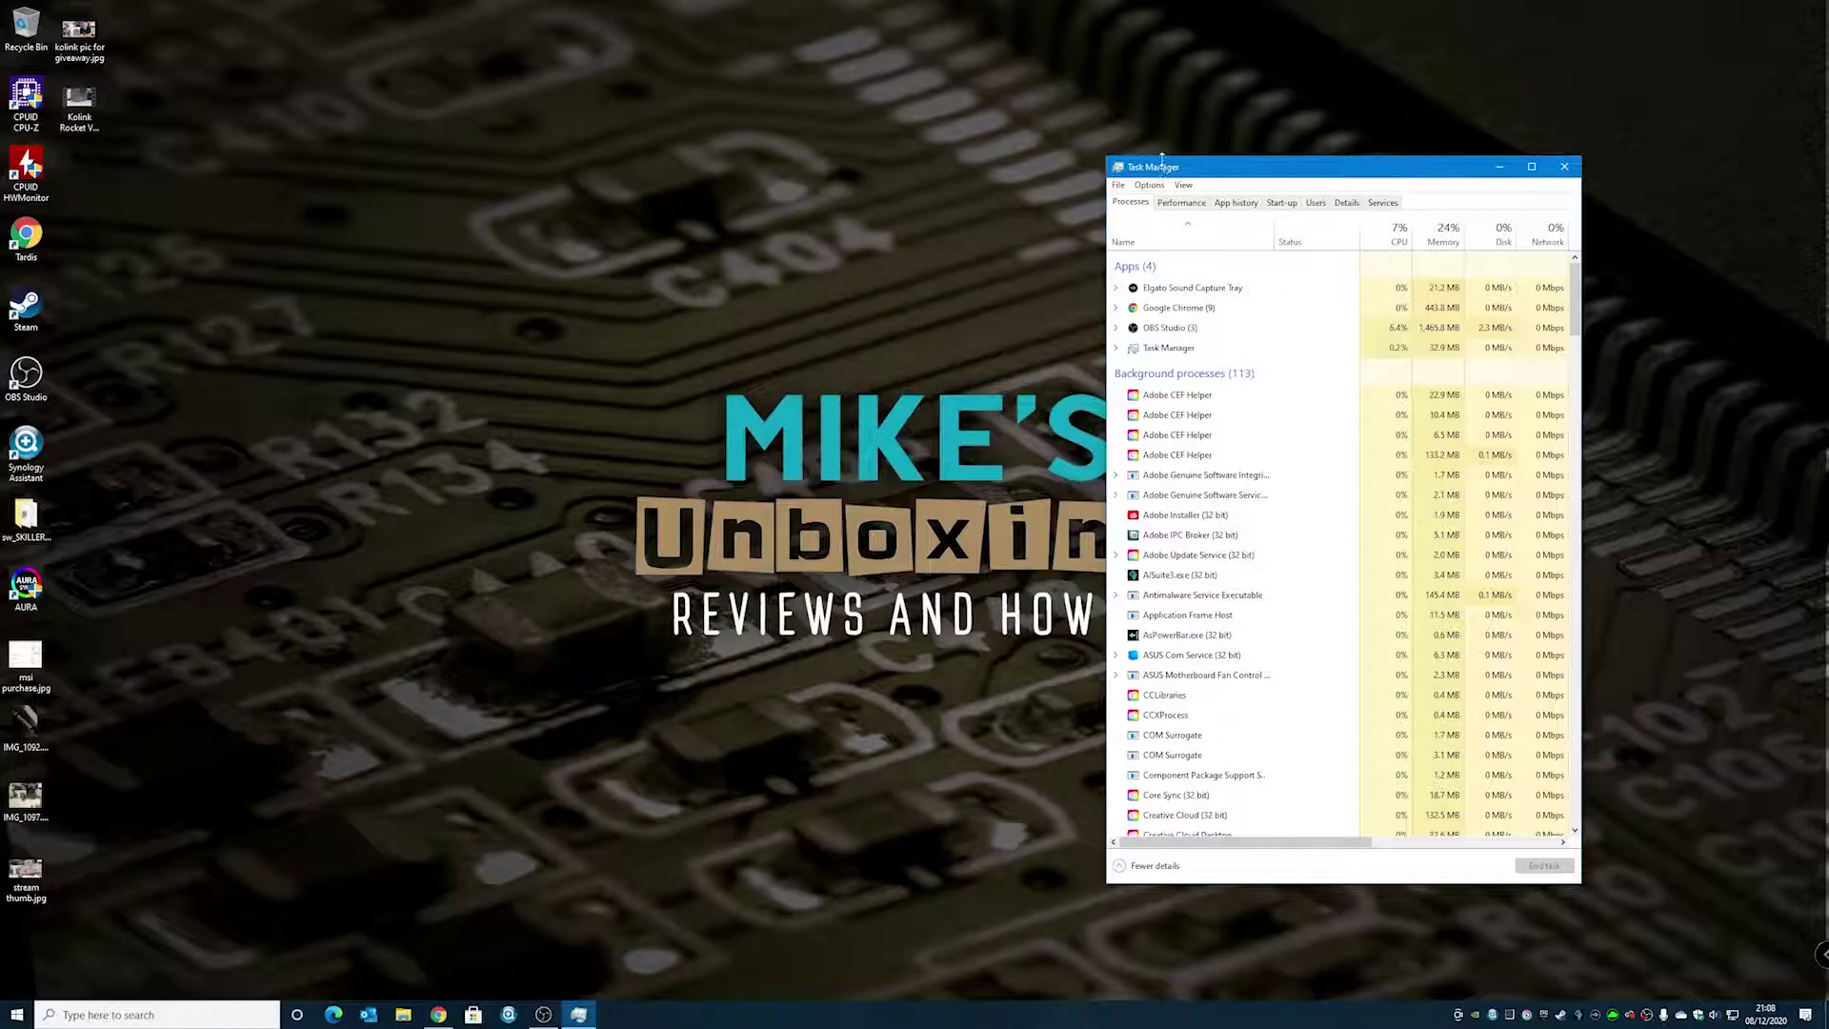
scroll(1198, 495, down, 1)
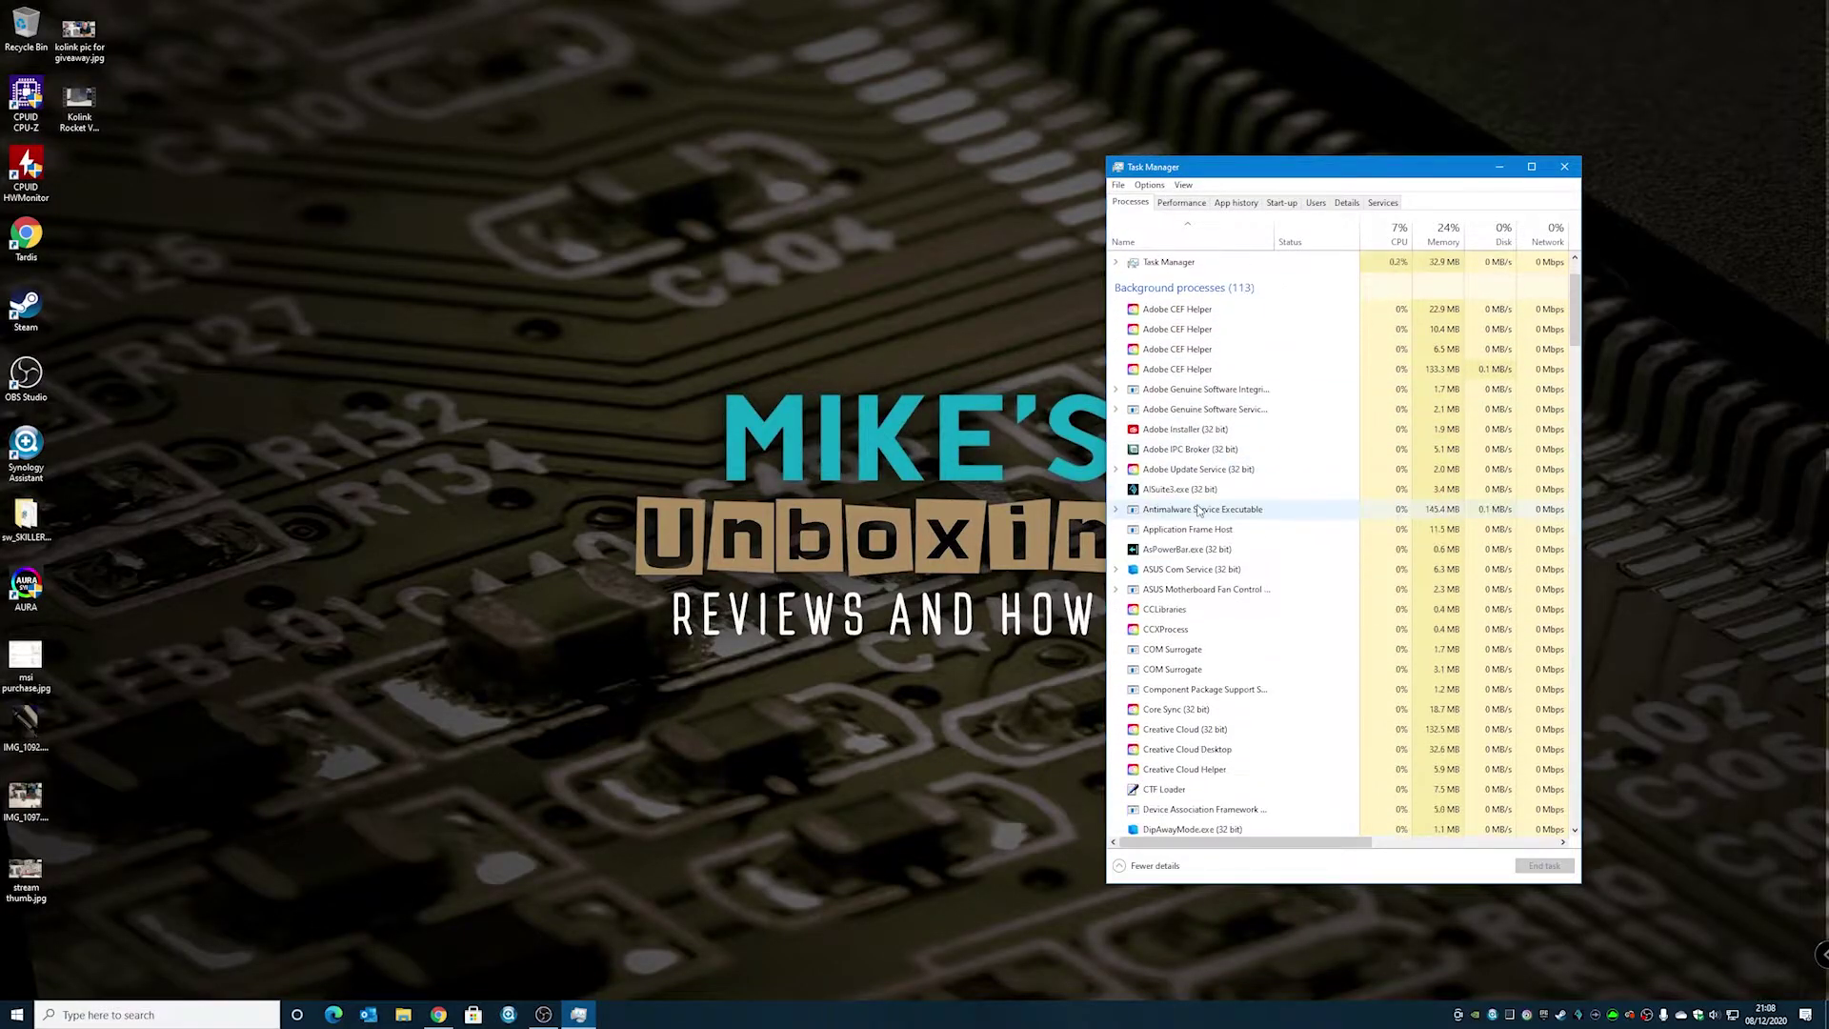
scroll(1199, 506, up, 1)
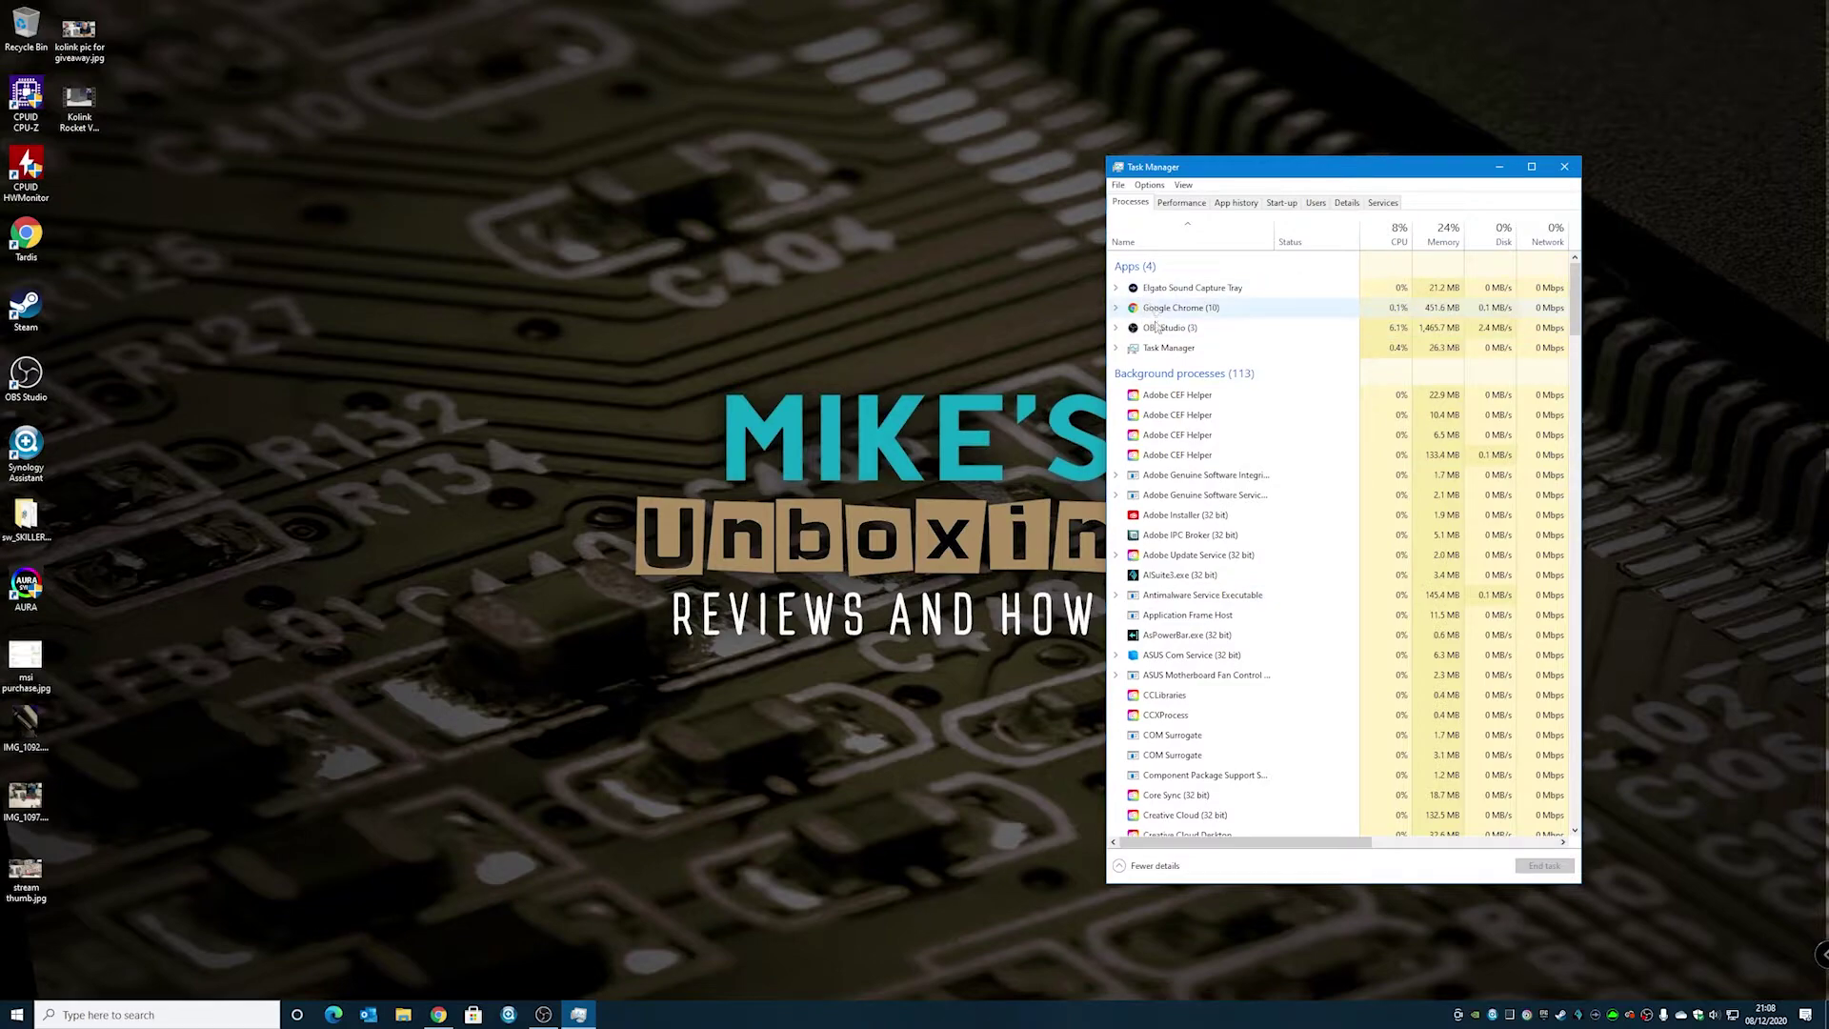
scroll(1189, 520, down, 1)
scroll(1189, 519, down, 5)
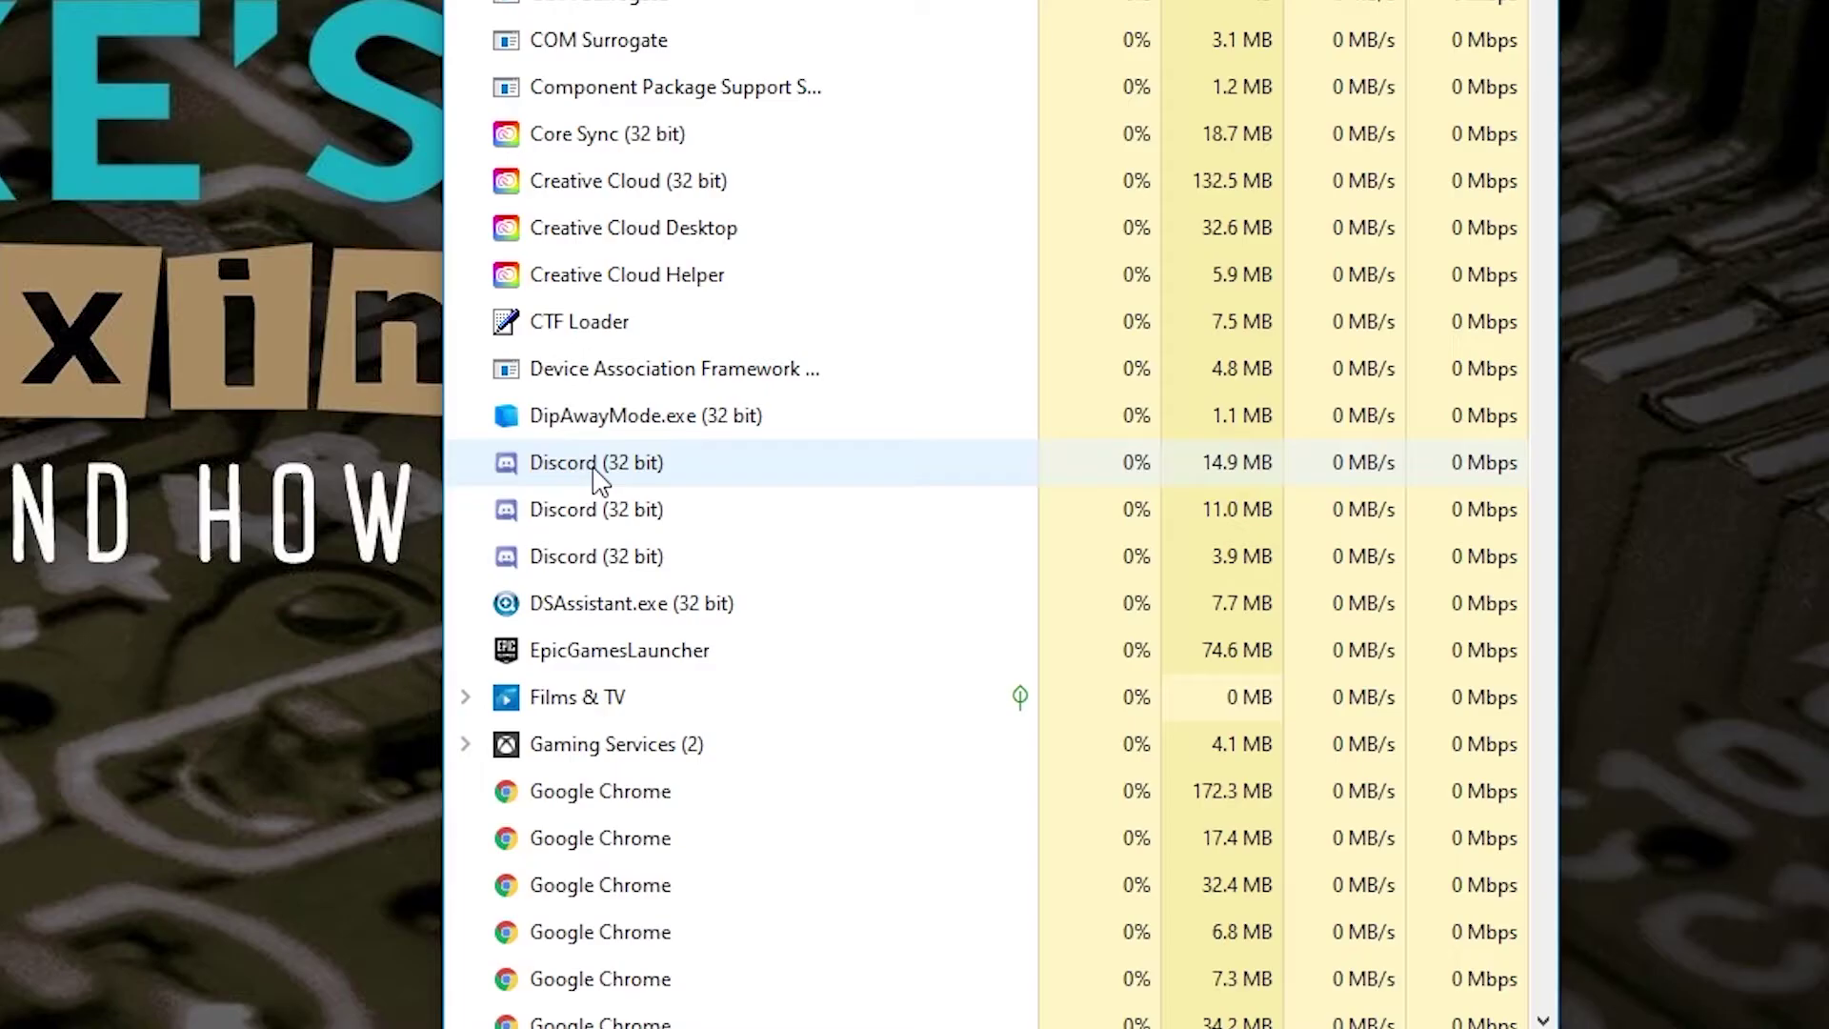
click(1175, 592)
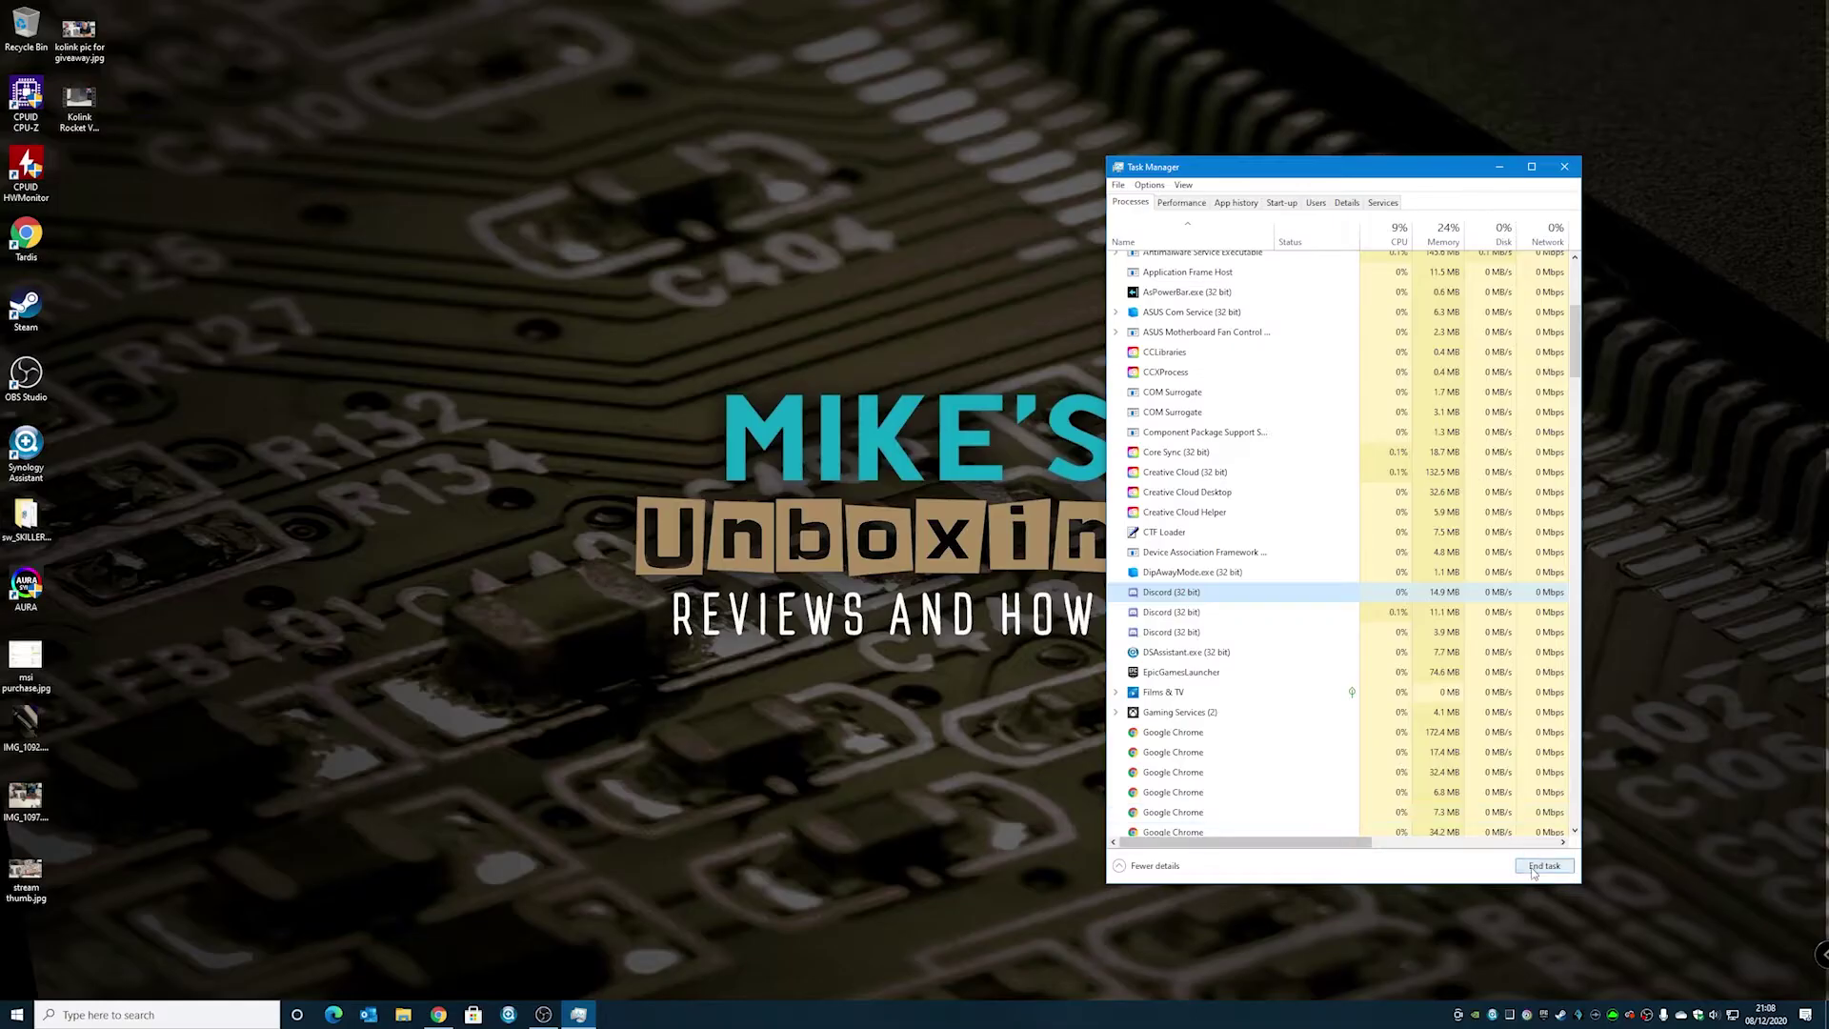
click(1155, 612)
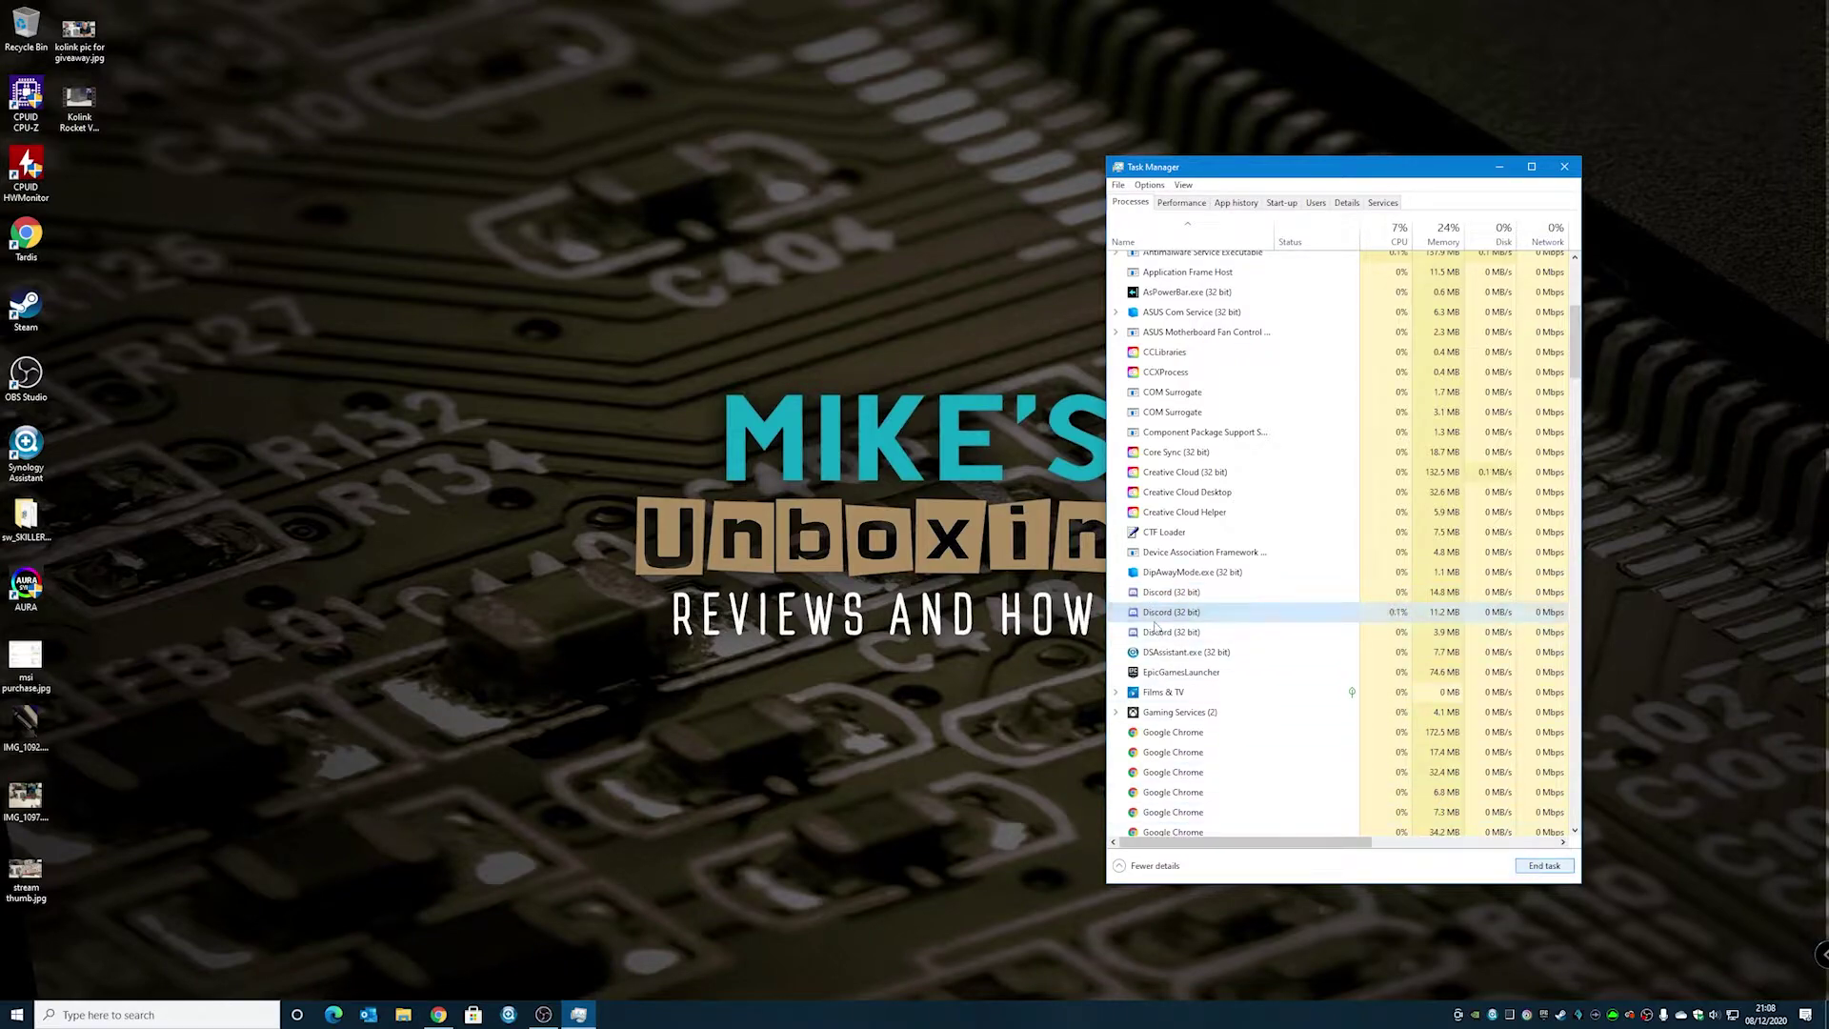
key(Delete)
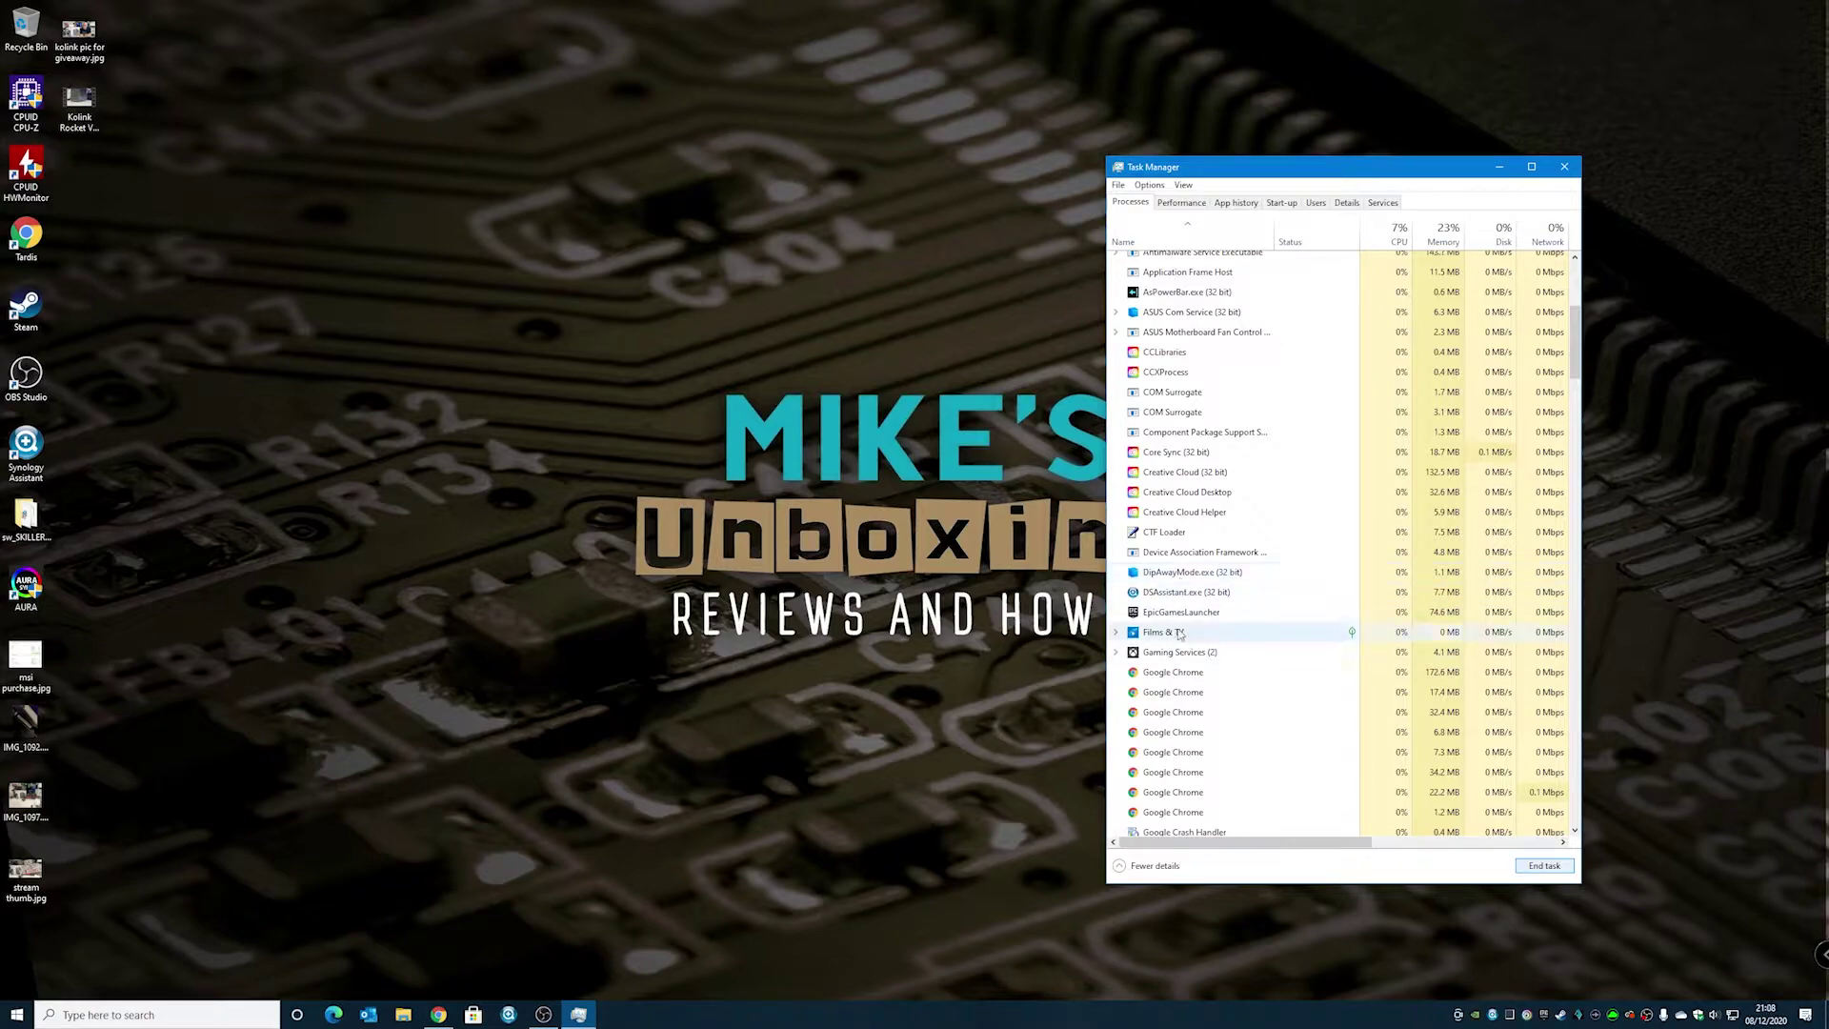
scroll(1170, 734, up, 4)
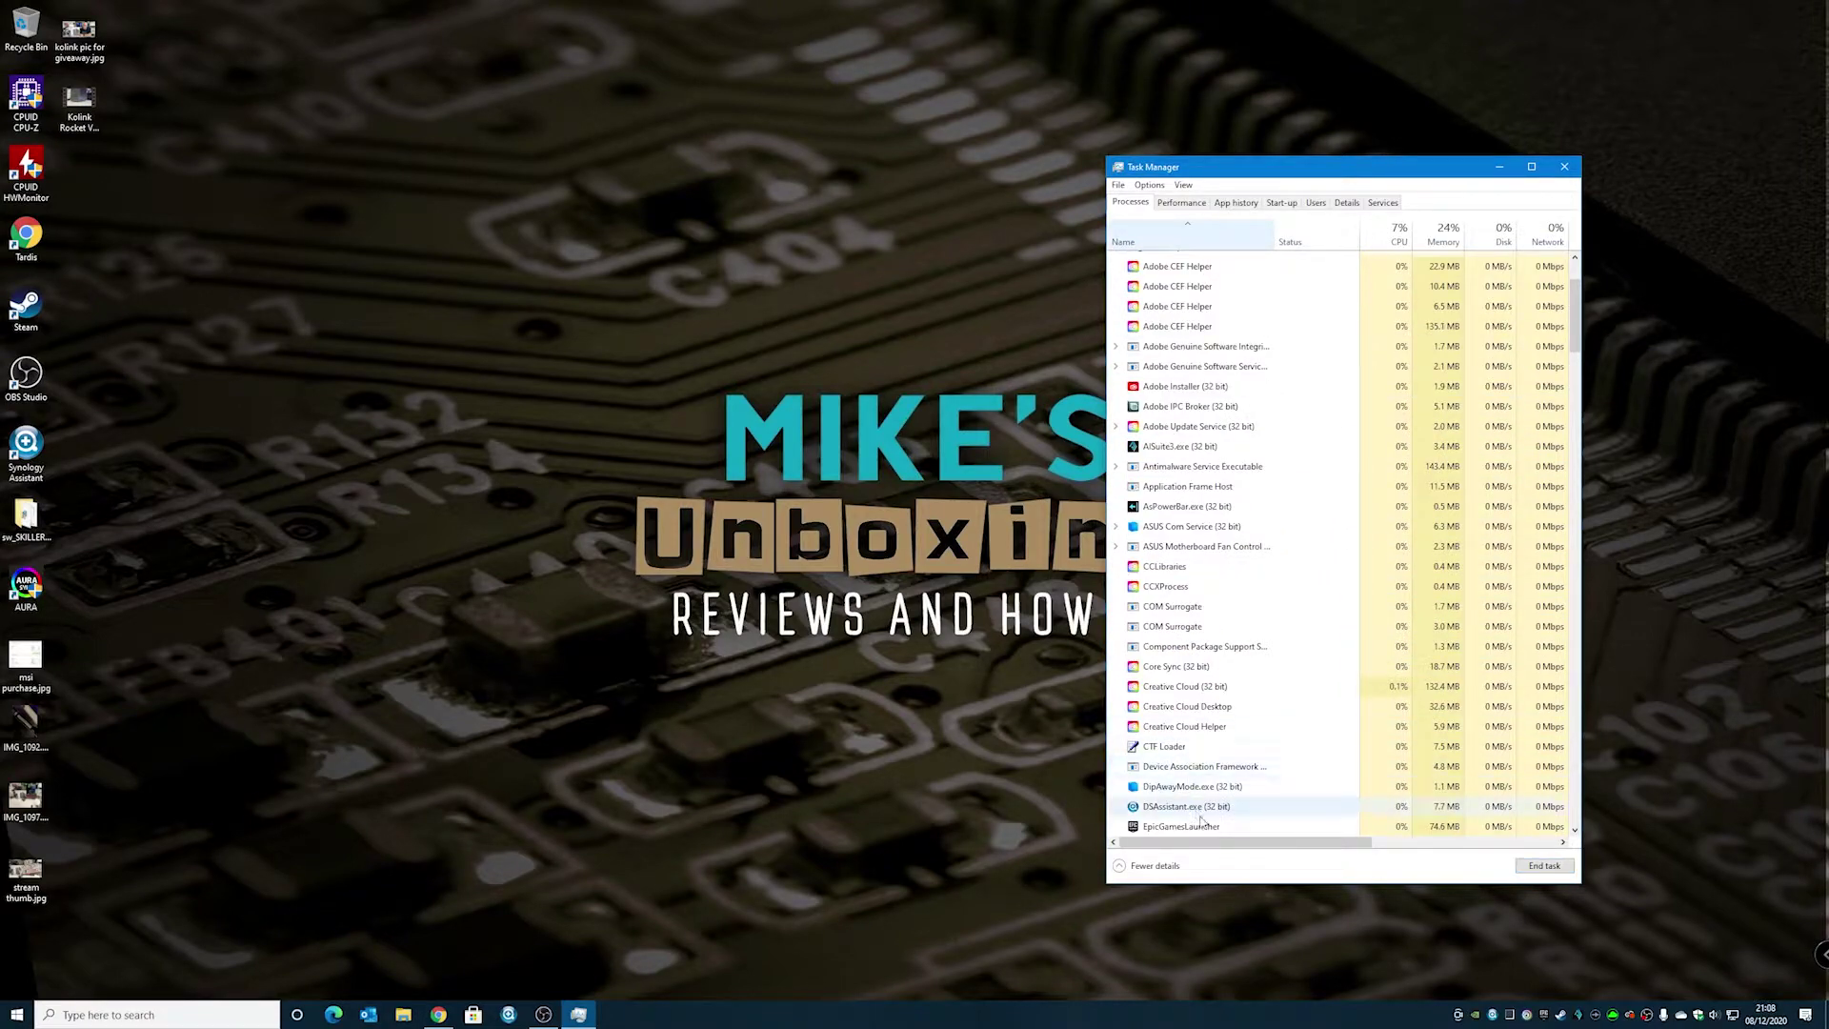
- Open the %localappdata% folder through the Run dialog
click(452, 936)
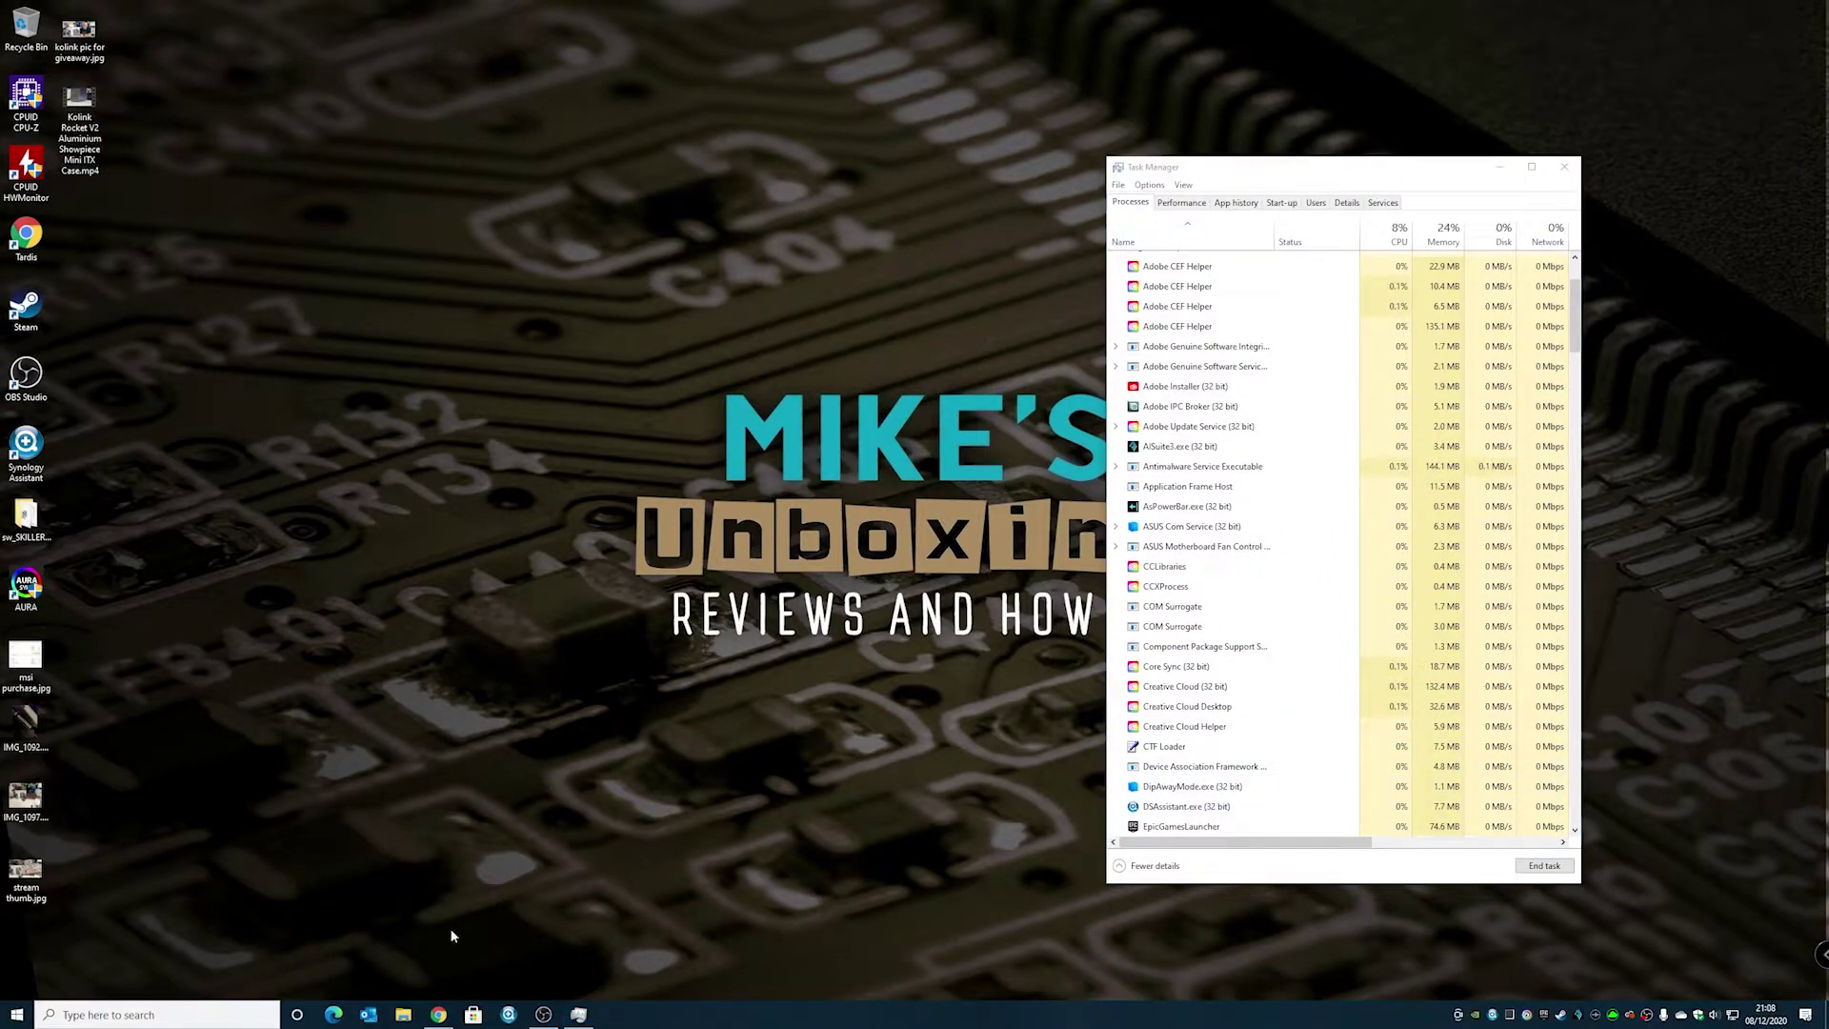
click(188, 1010)
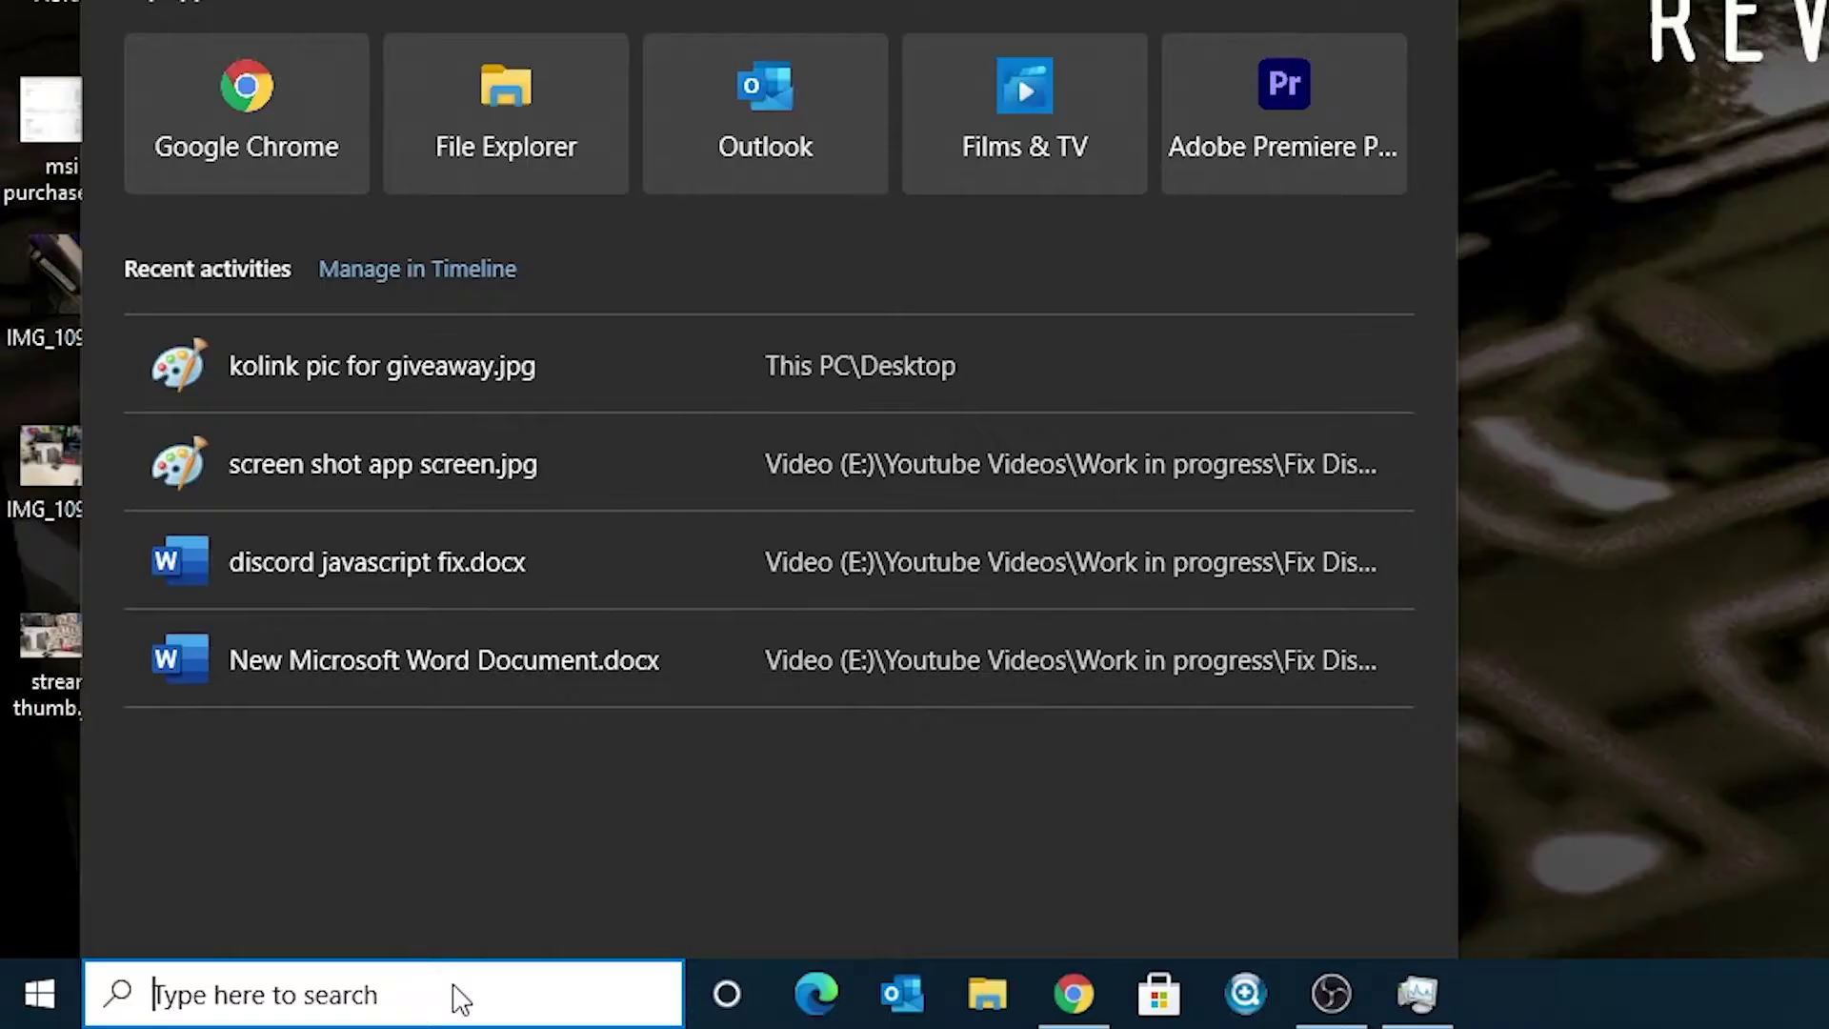
text(run)
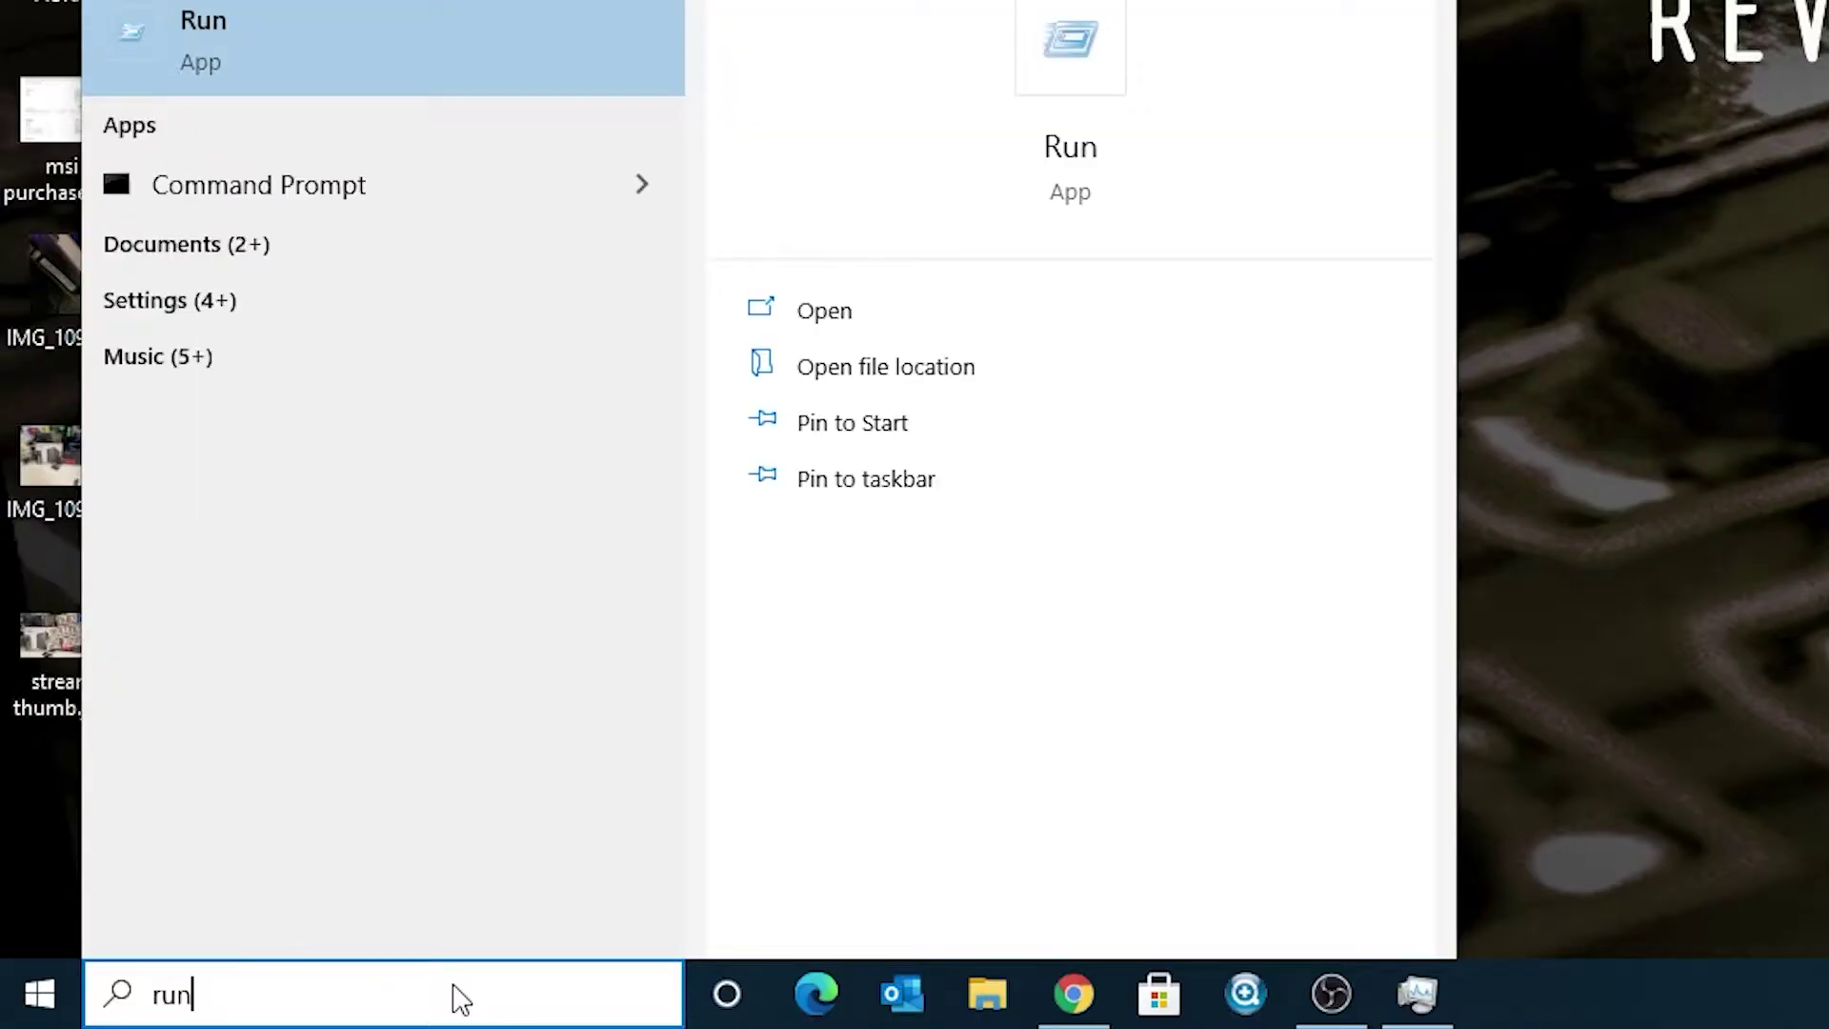
click(1084, 59)
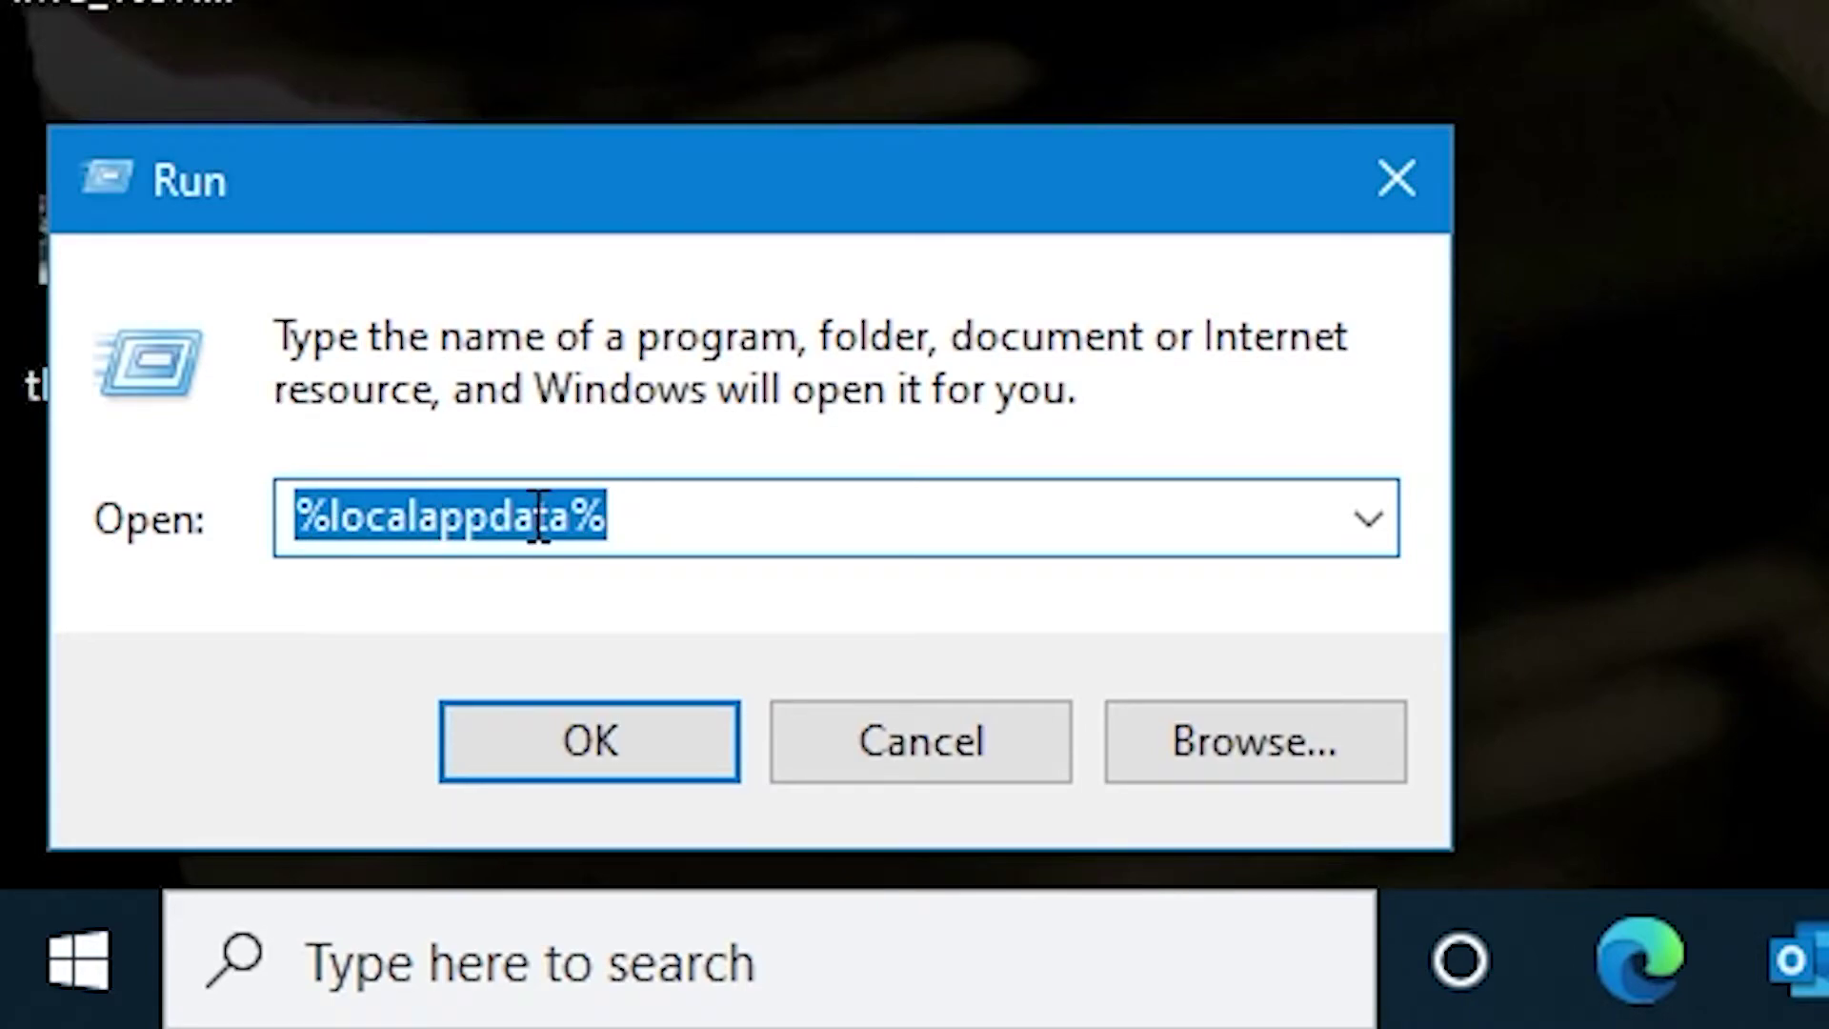
click(553, 760)
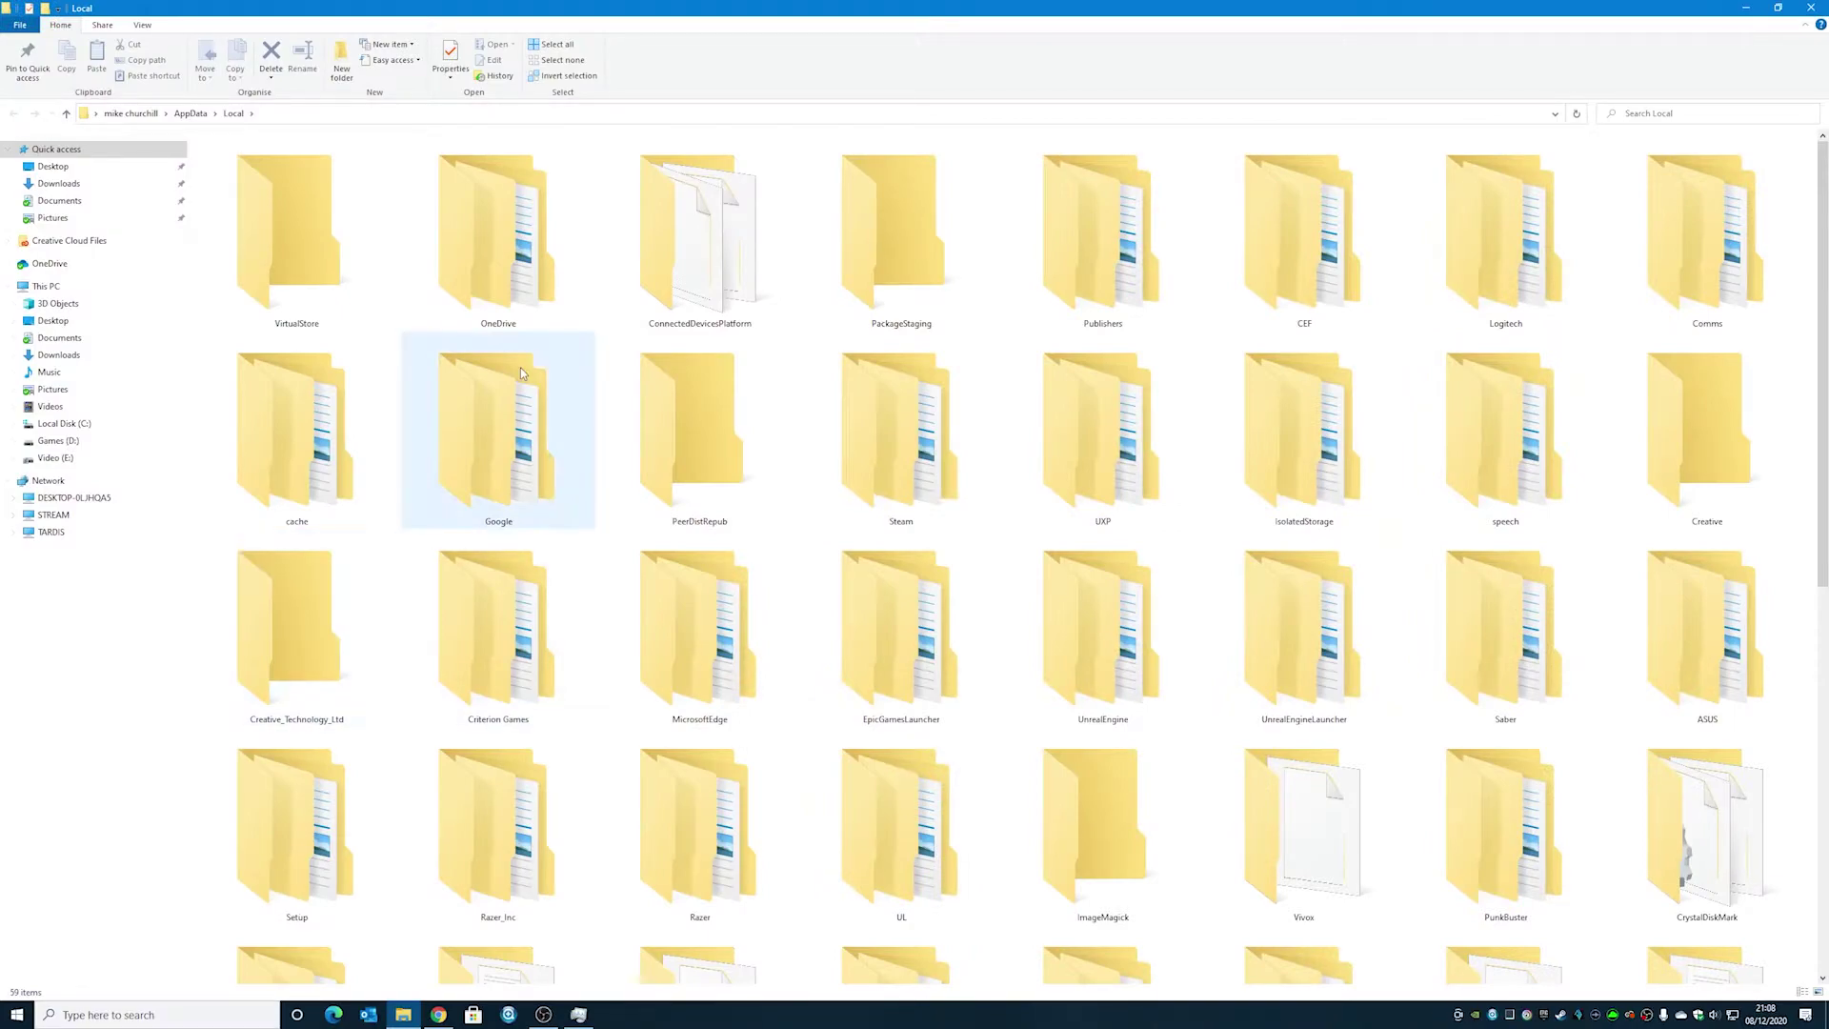
- Delete the Discord folder from AppData\Local and close the folder window
scroll(895, 527, down, 5)
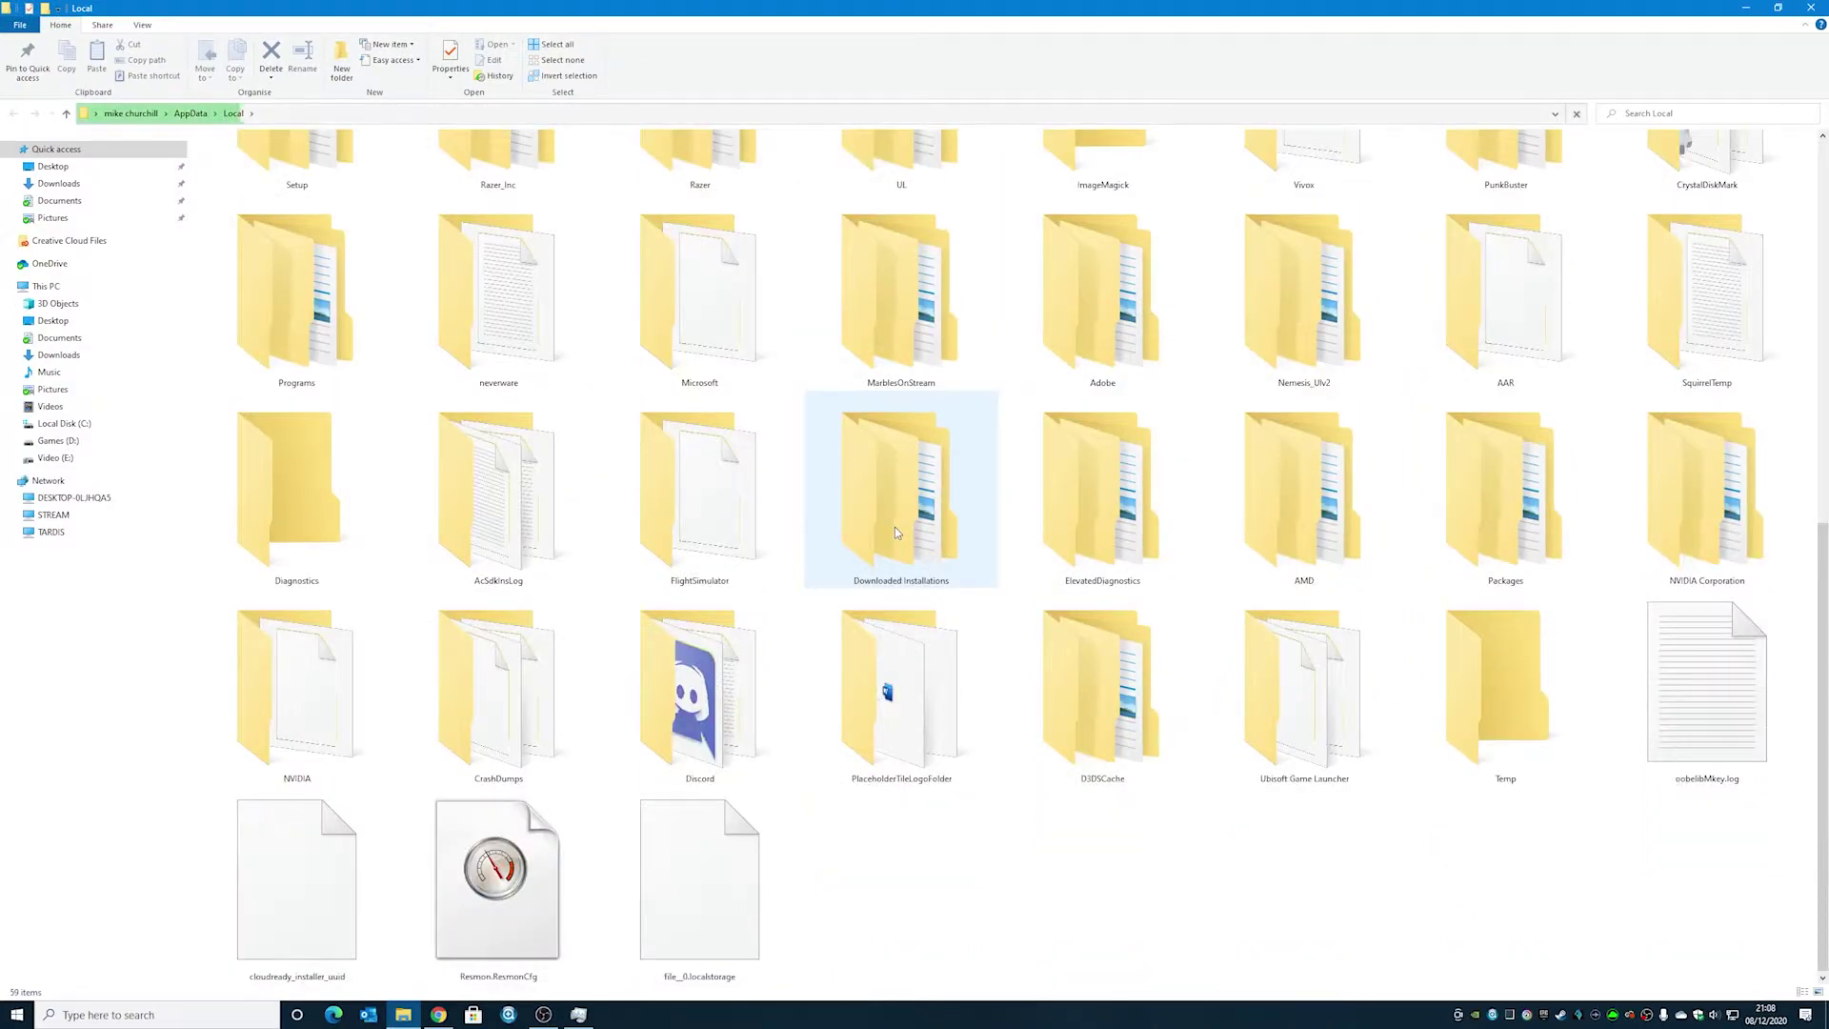
click(733, 688)
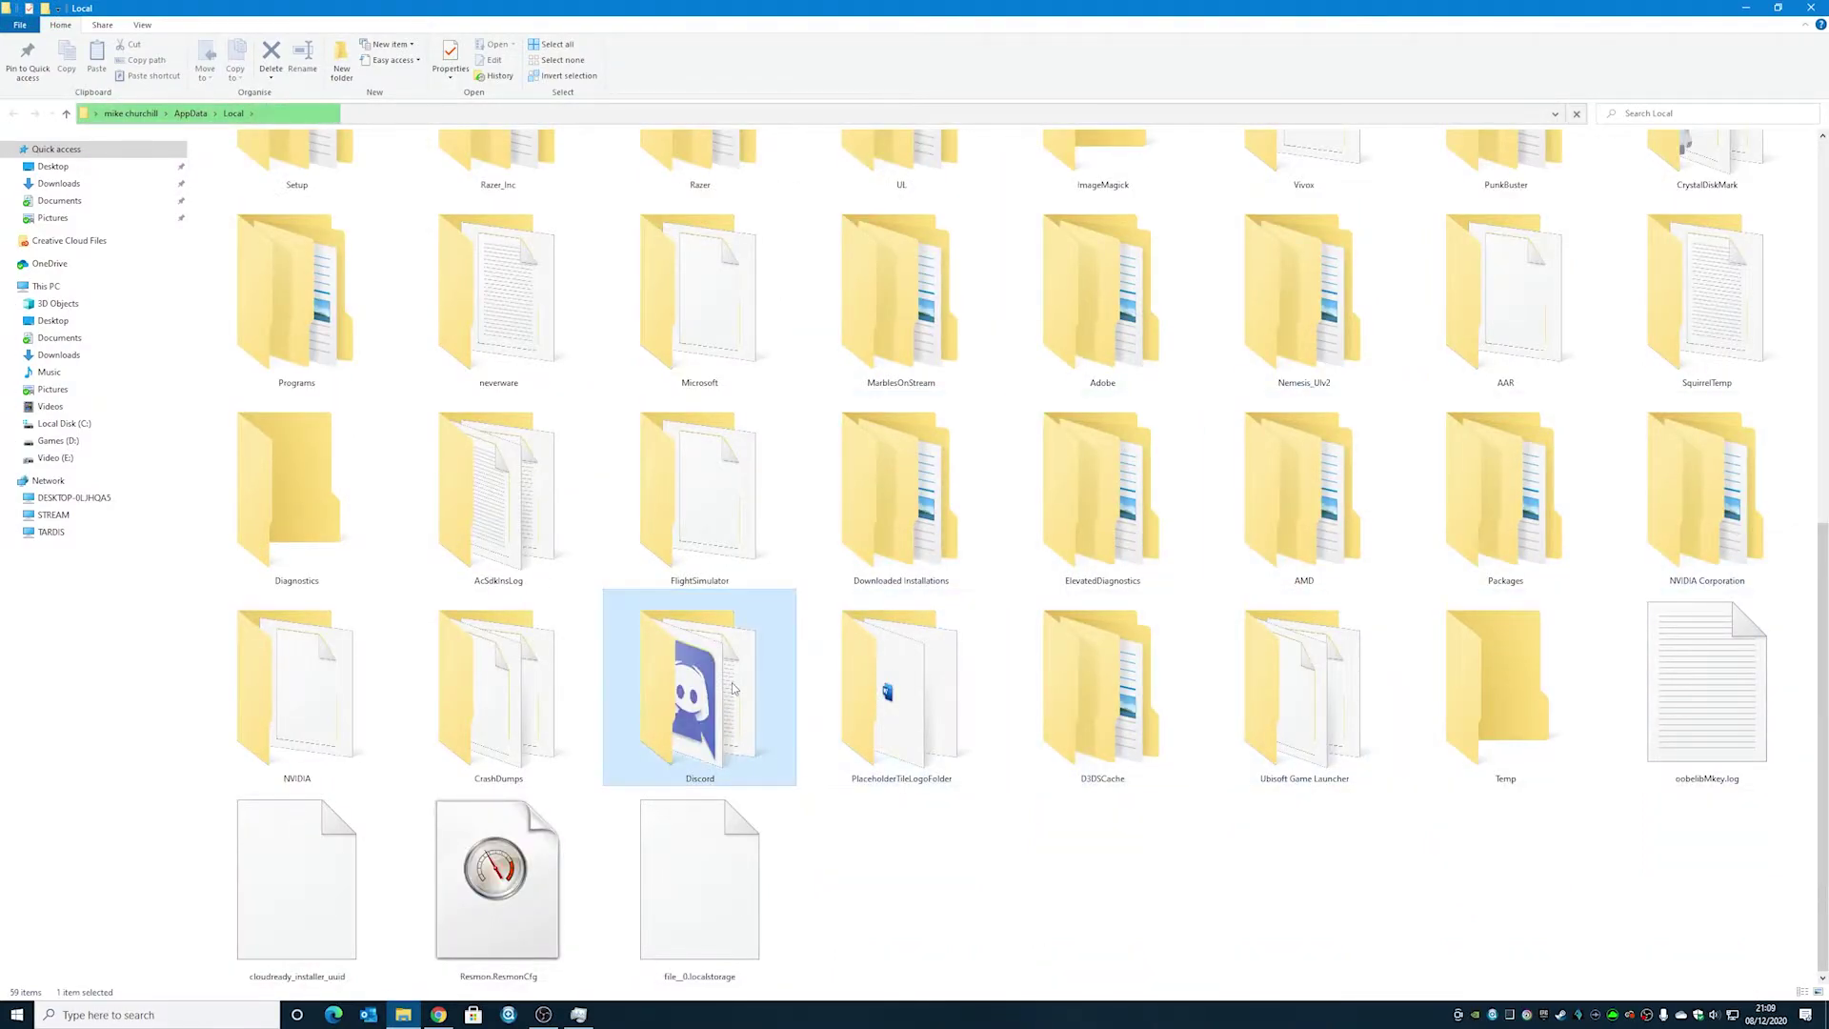
right_click(734, 688)
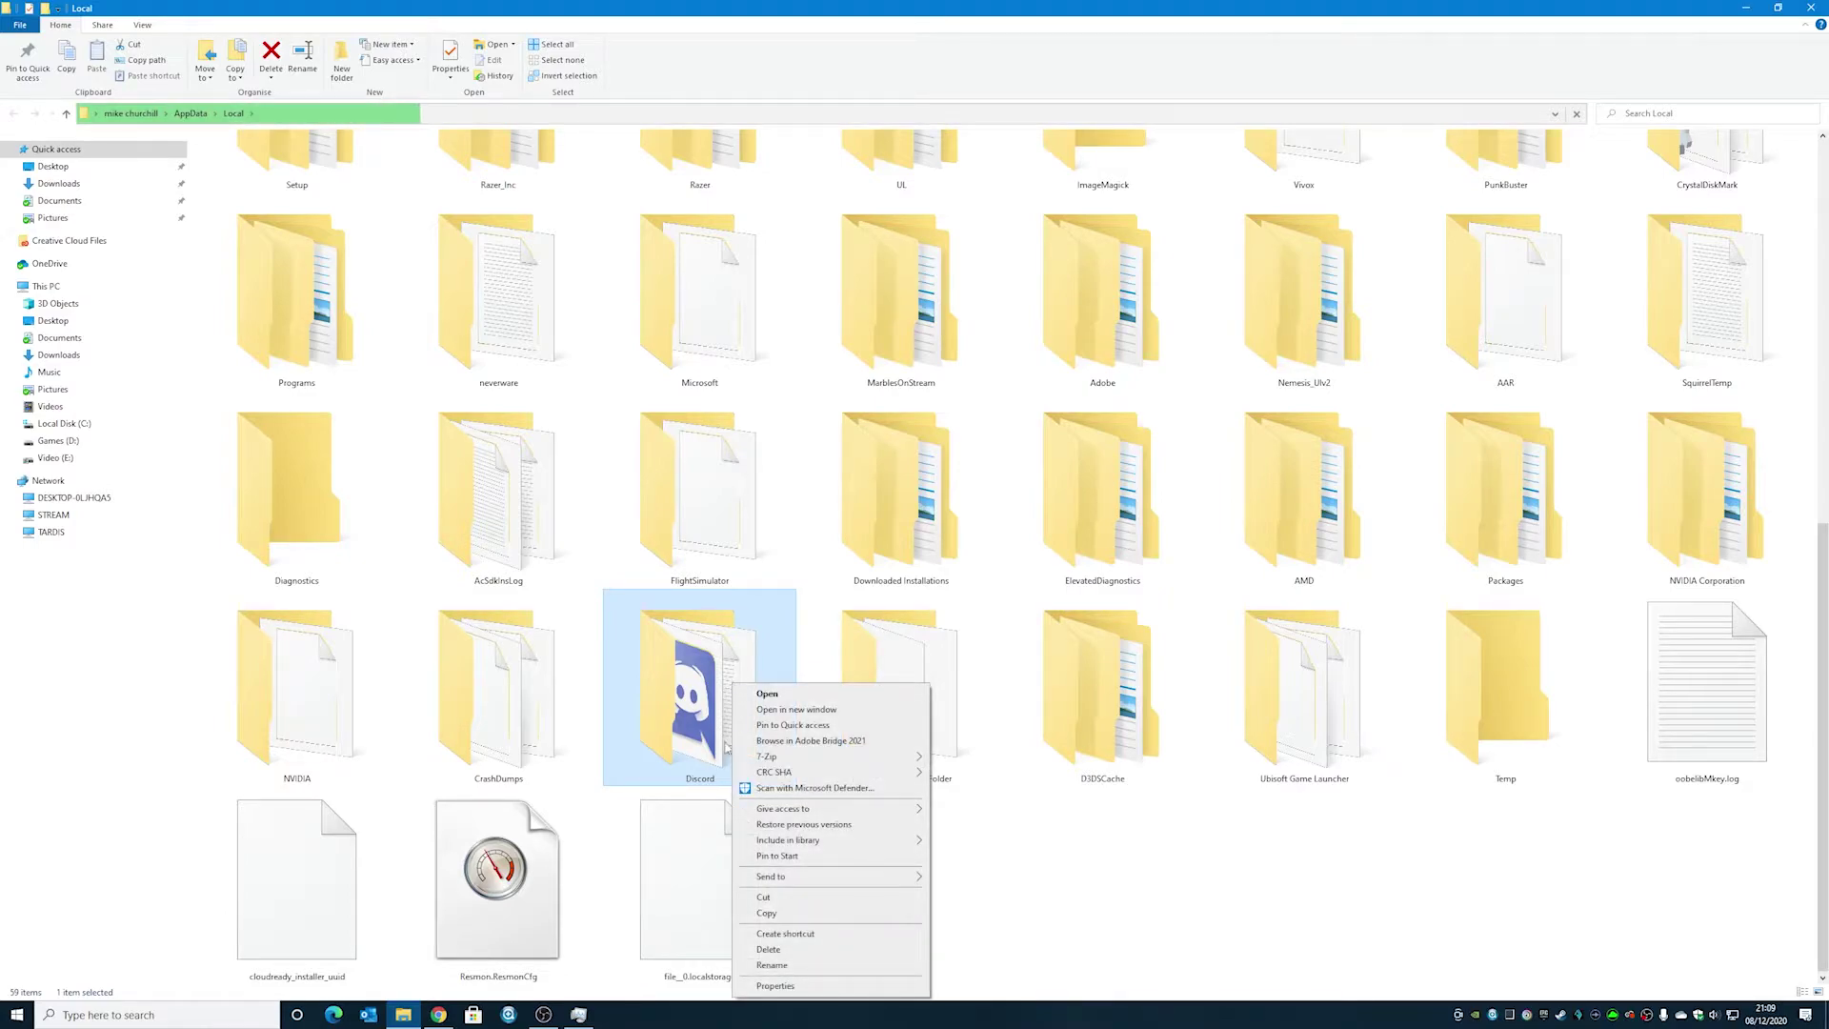
click(768, 950)
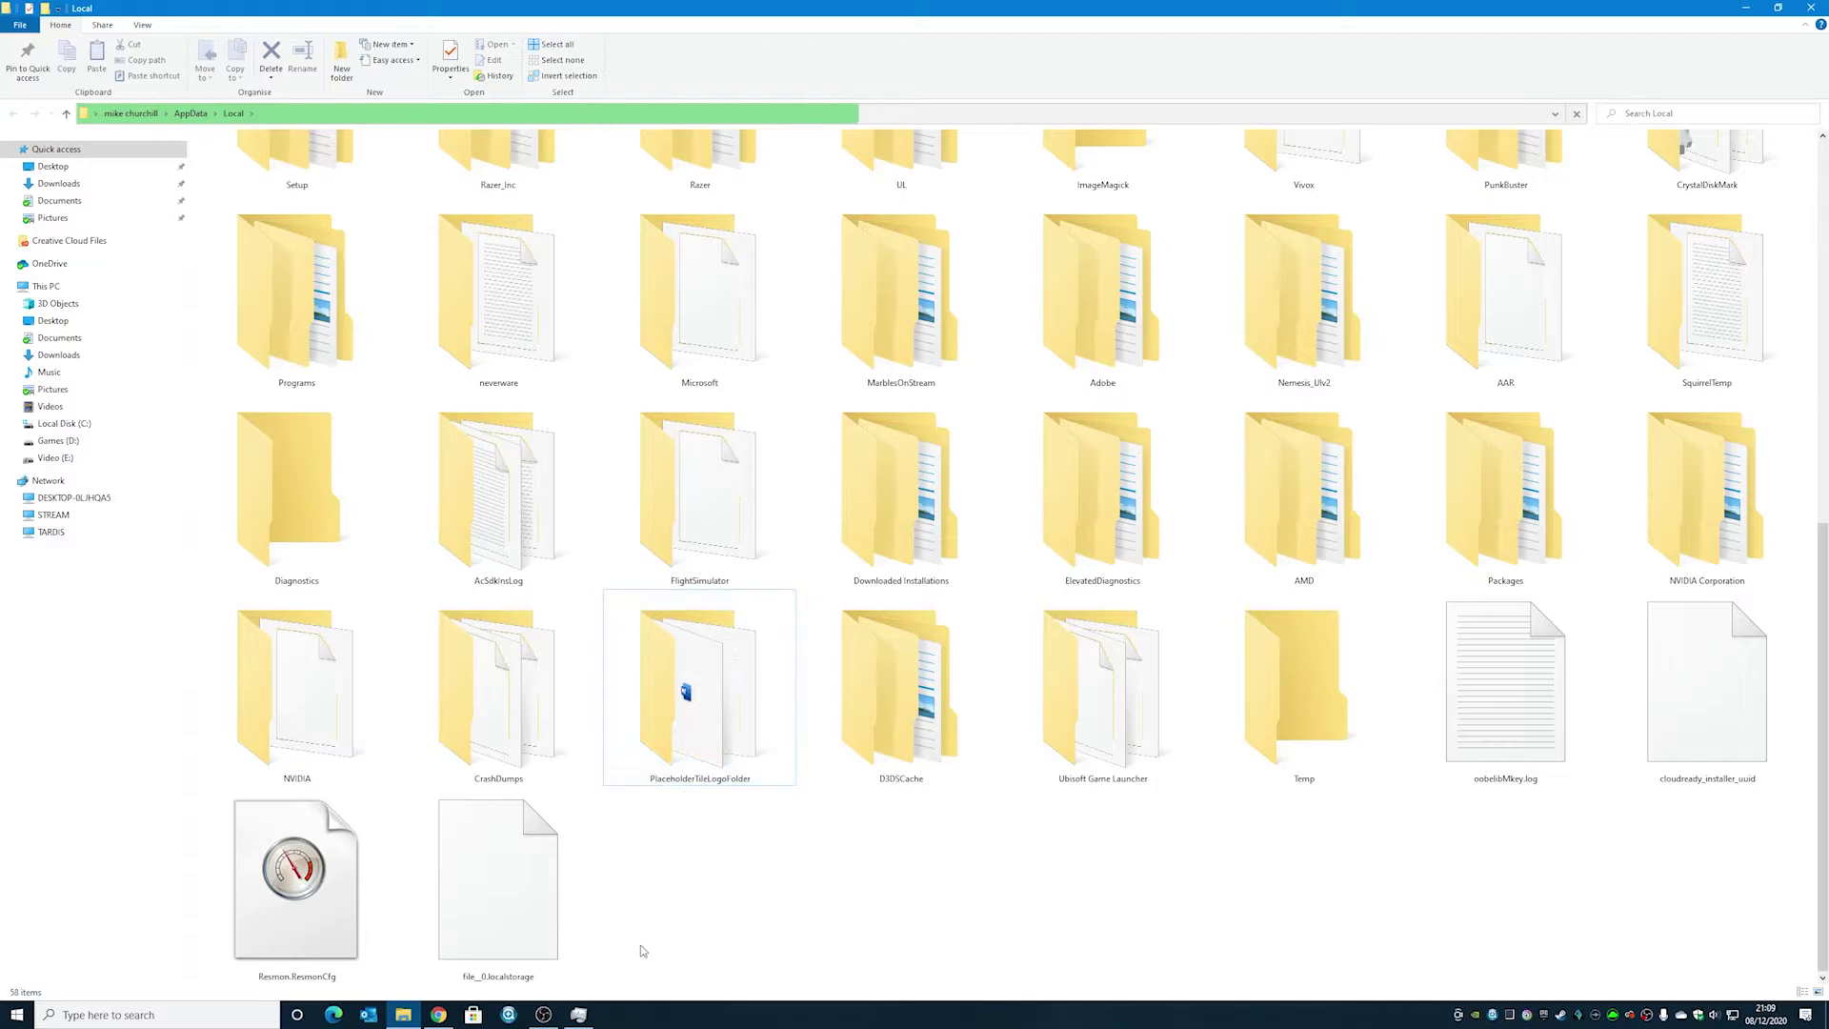
click(1818, 7)
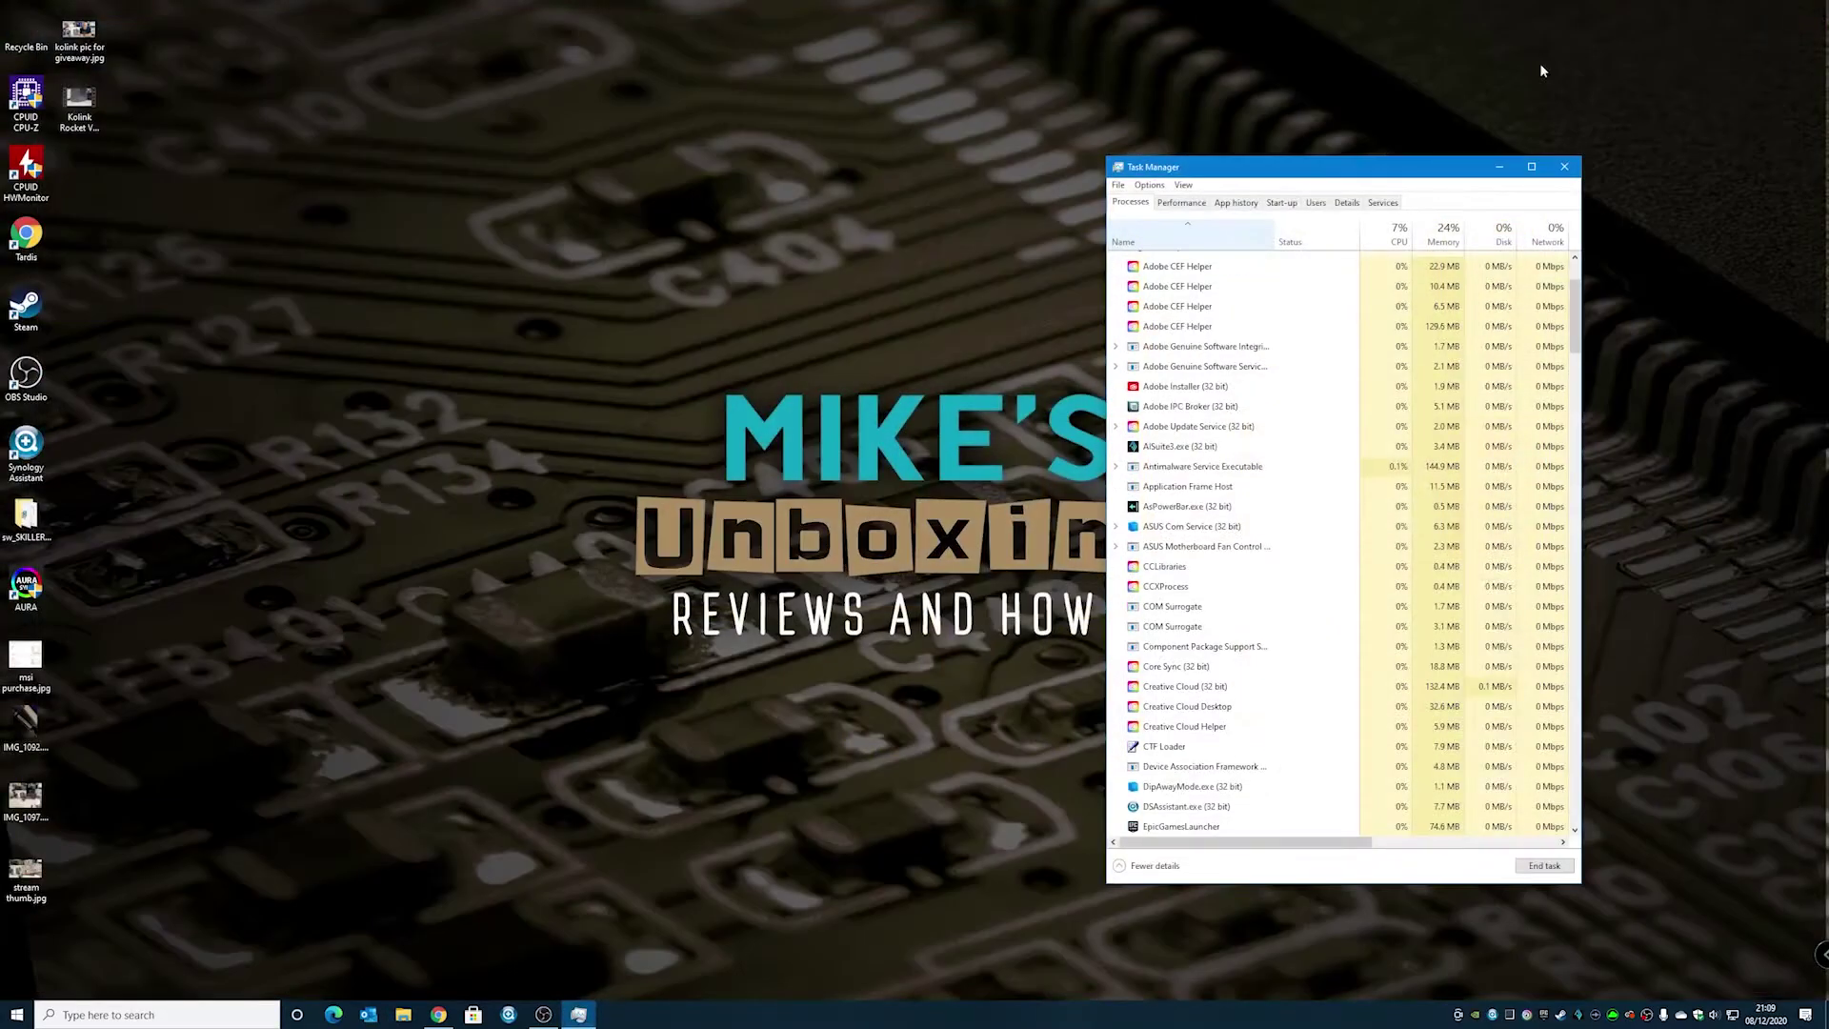
- Open the %appdata% folder through the Run dialog by removing "local" from the previous entry
click(174, 1015)
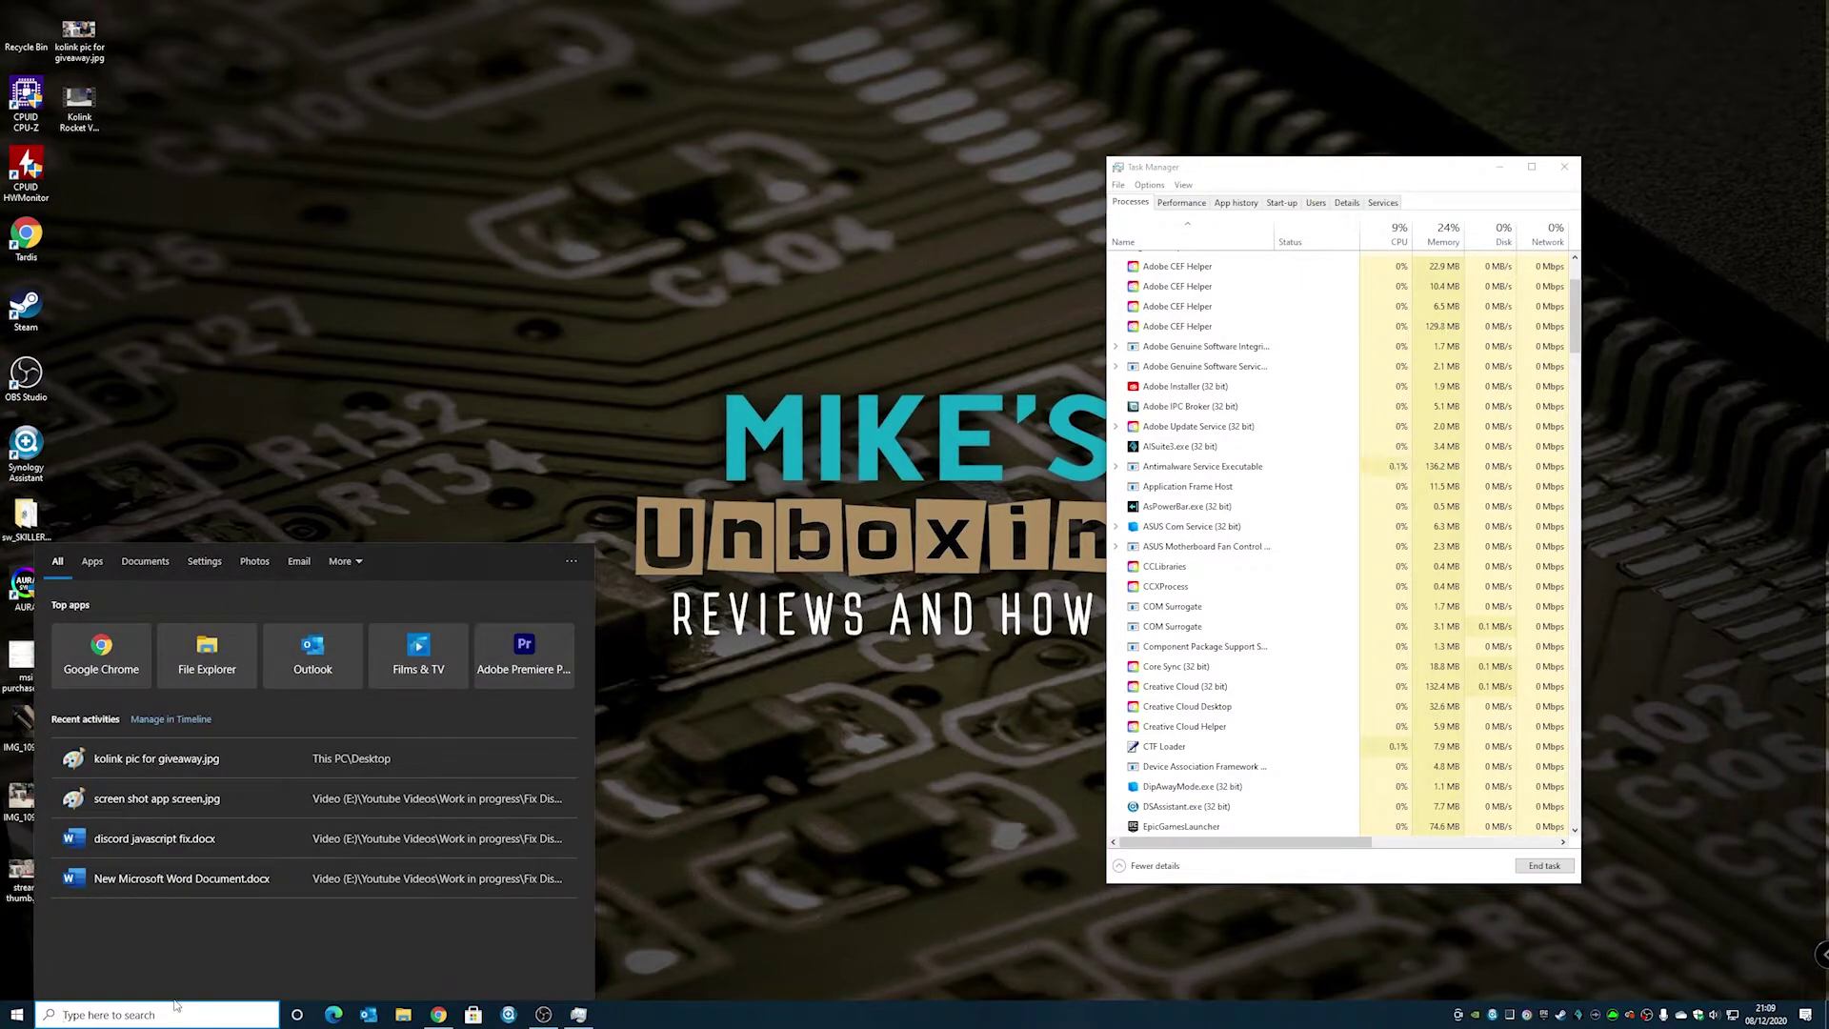
text(run)
click(431, 674)
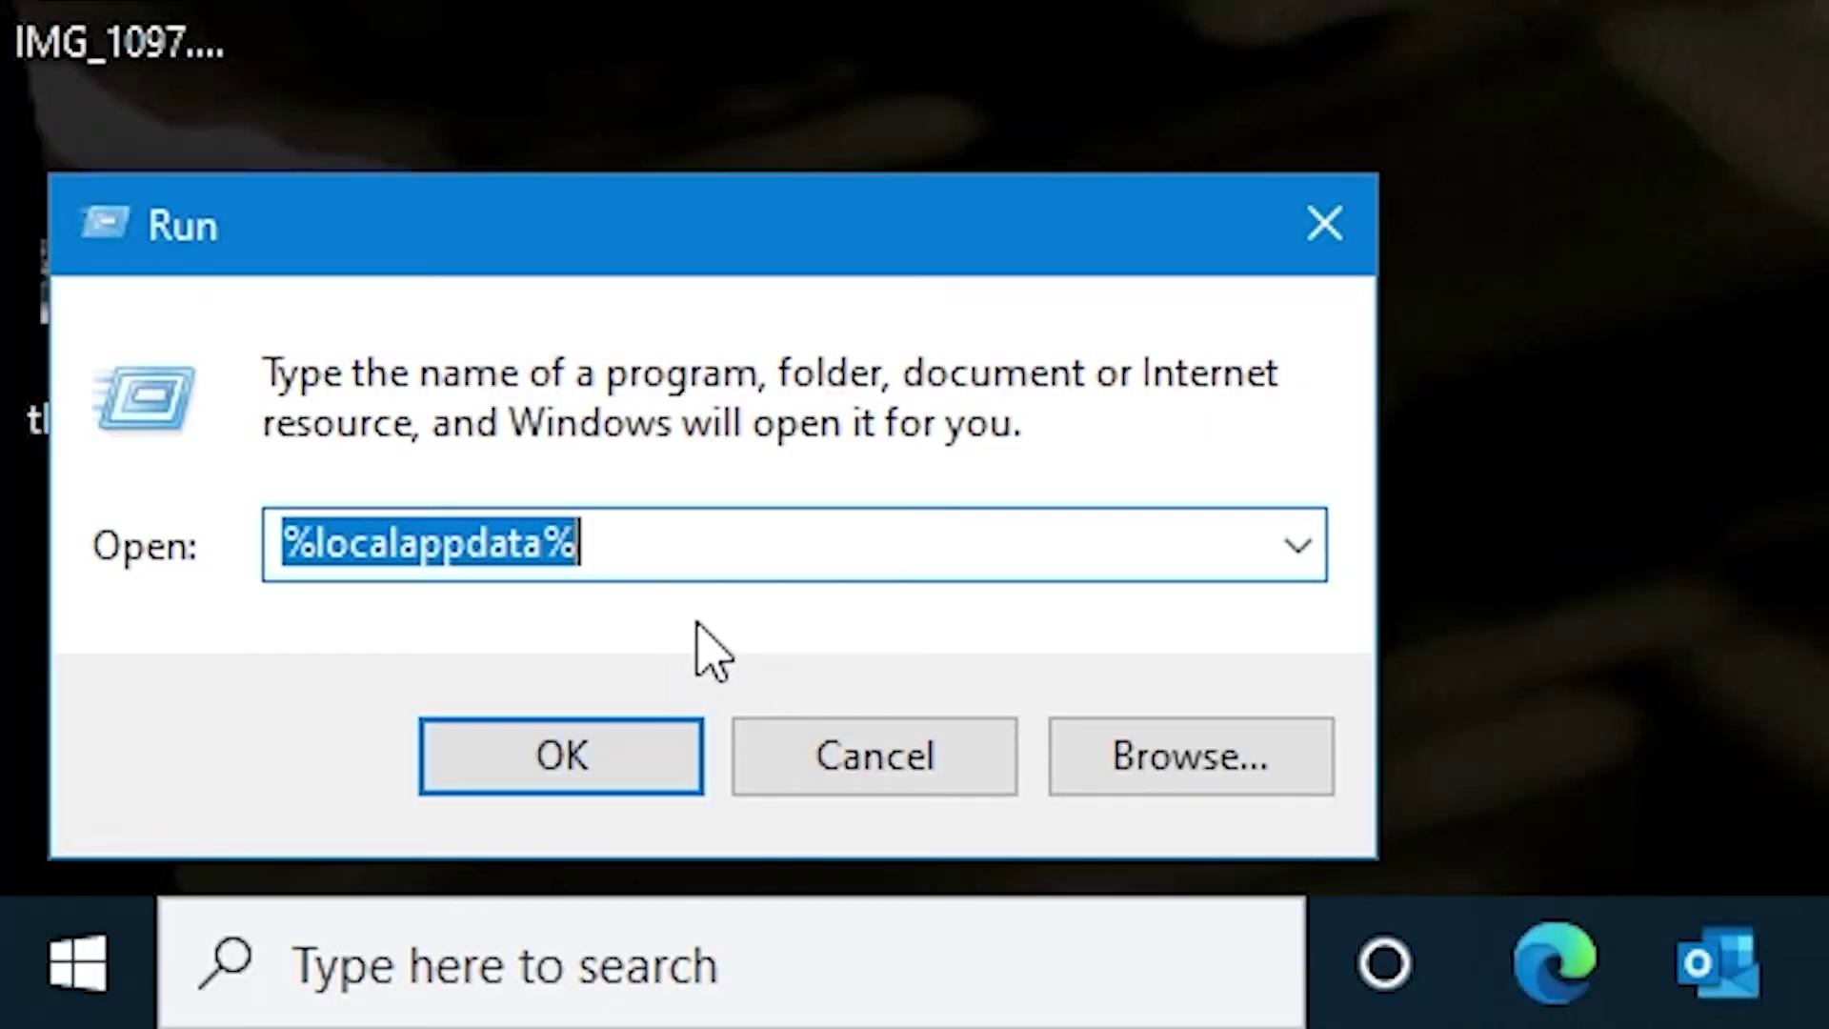
click(152, 924)
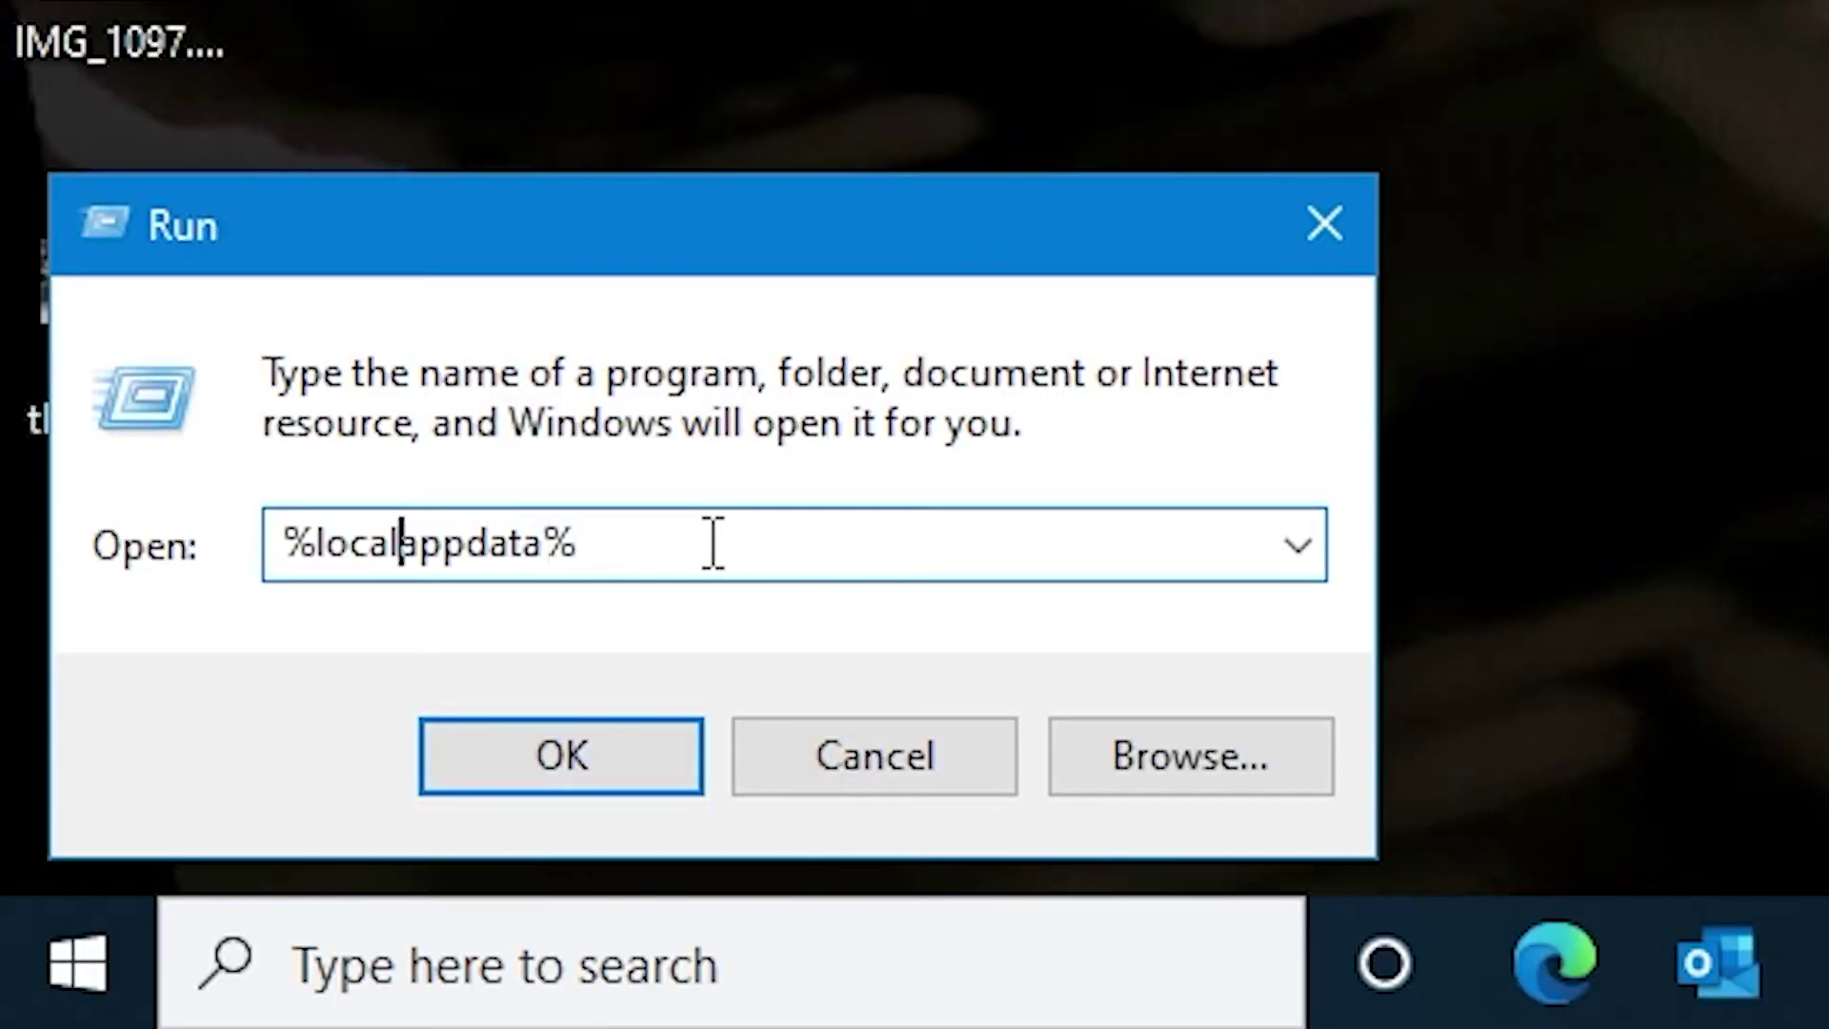
key(Delete)
key(Delete)
key(Delete)
key(Delete)
key(Delete)
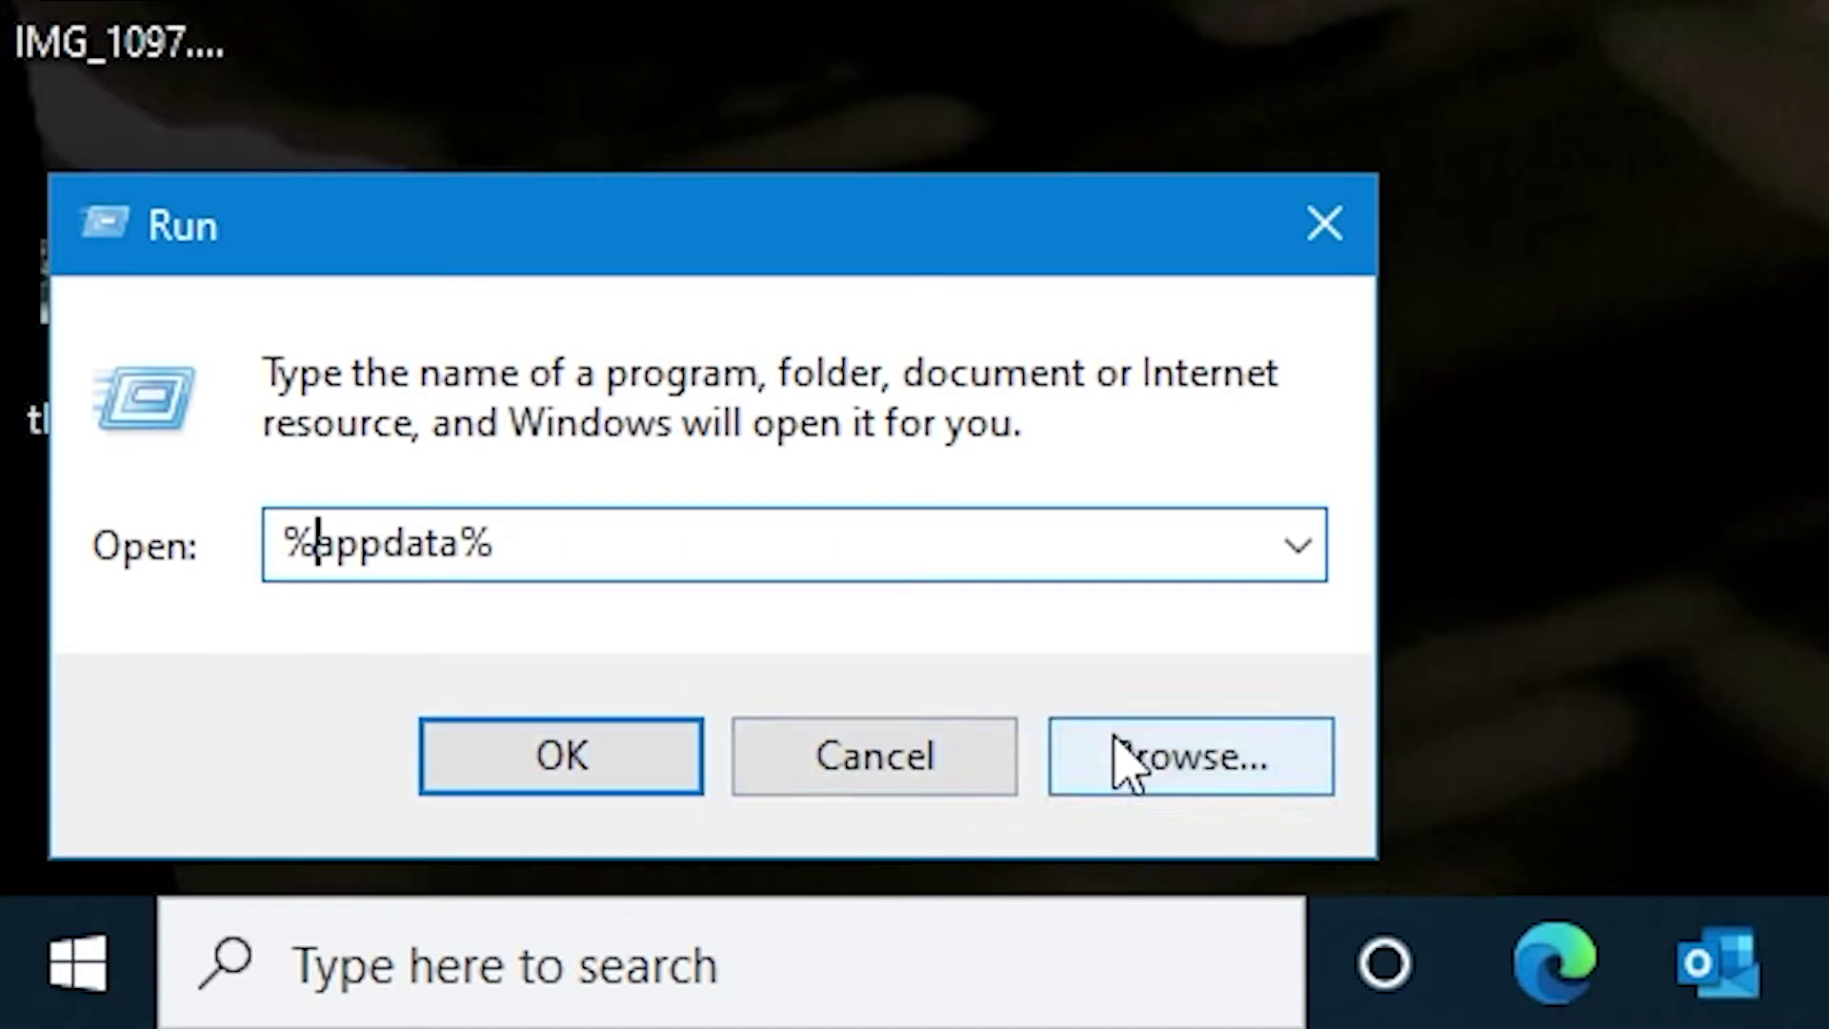
click(665, 762)
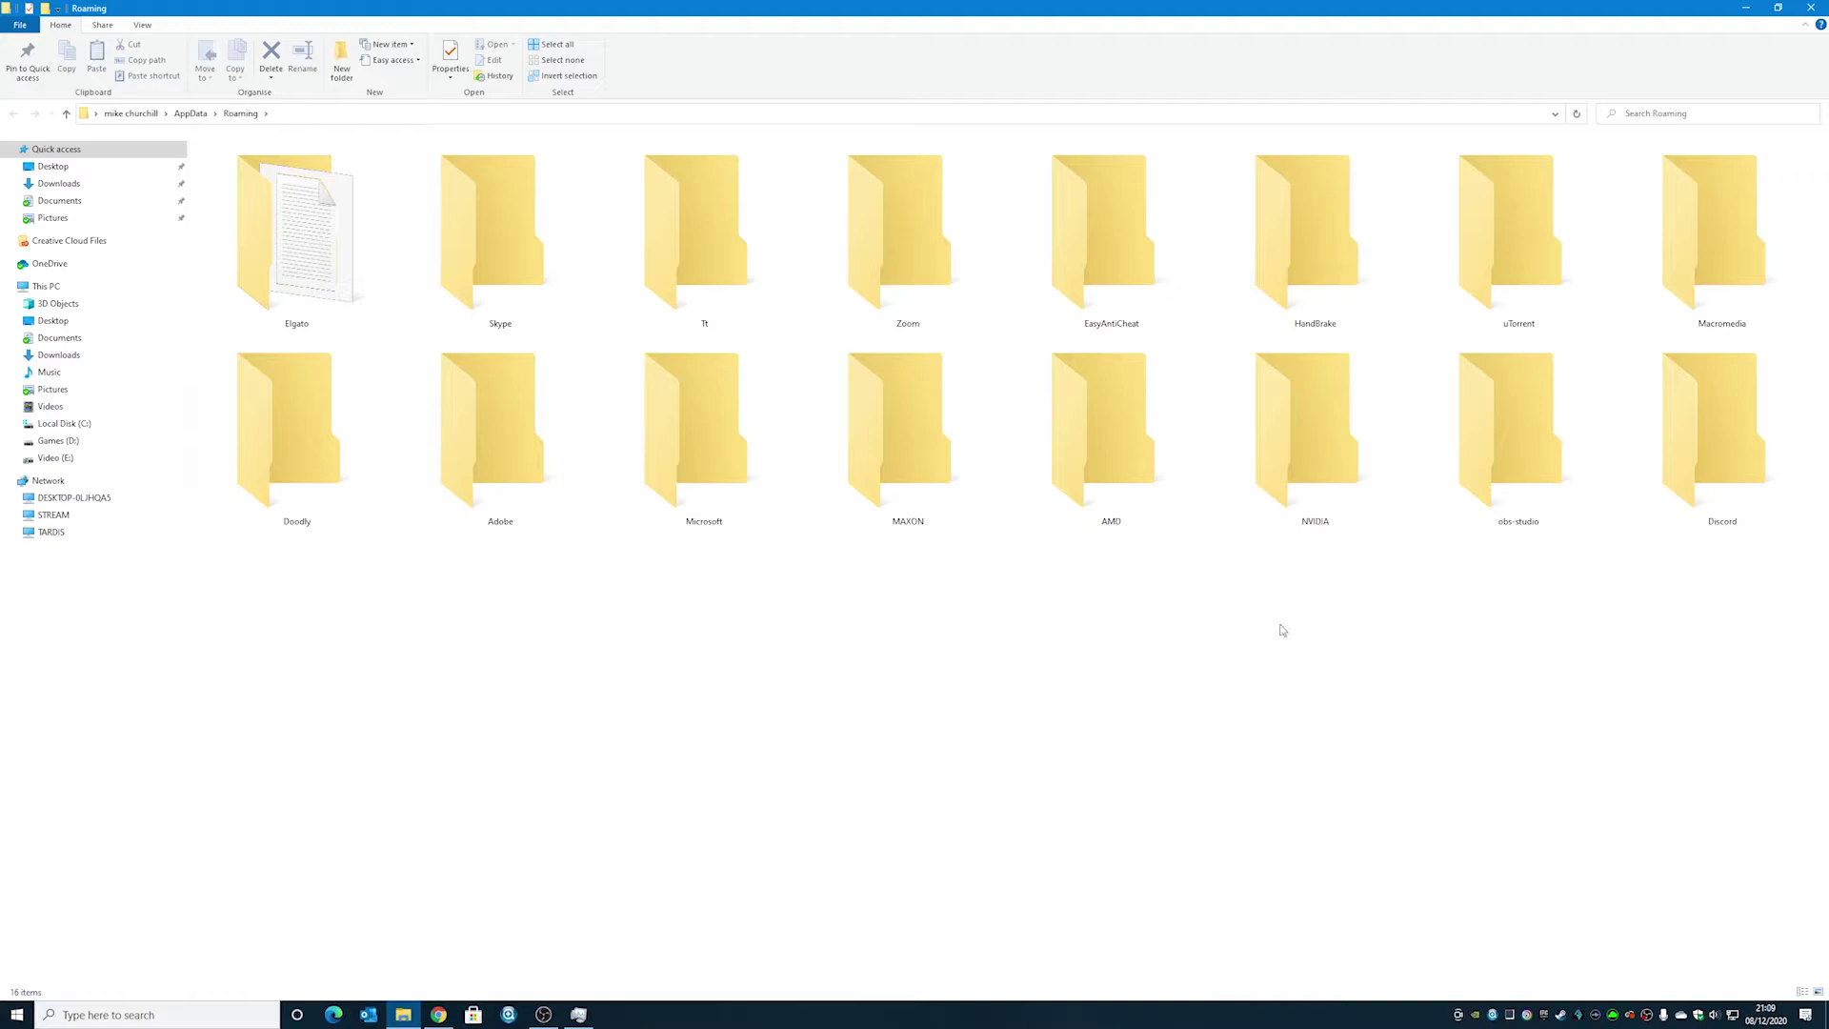
- Delete the Discord folder from AppData\Roaming, then close the folder window and Task Manager
right_click(1707, 445)
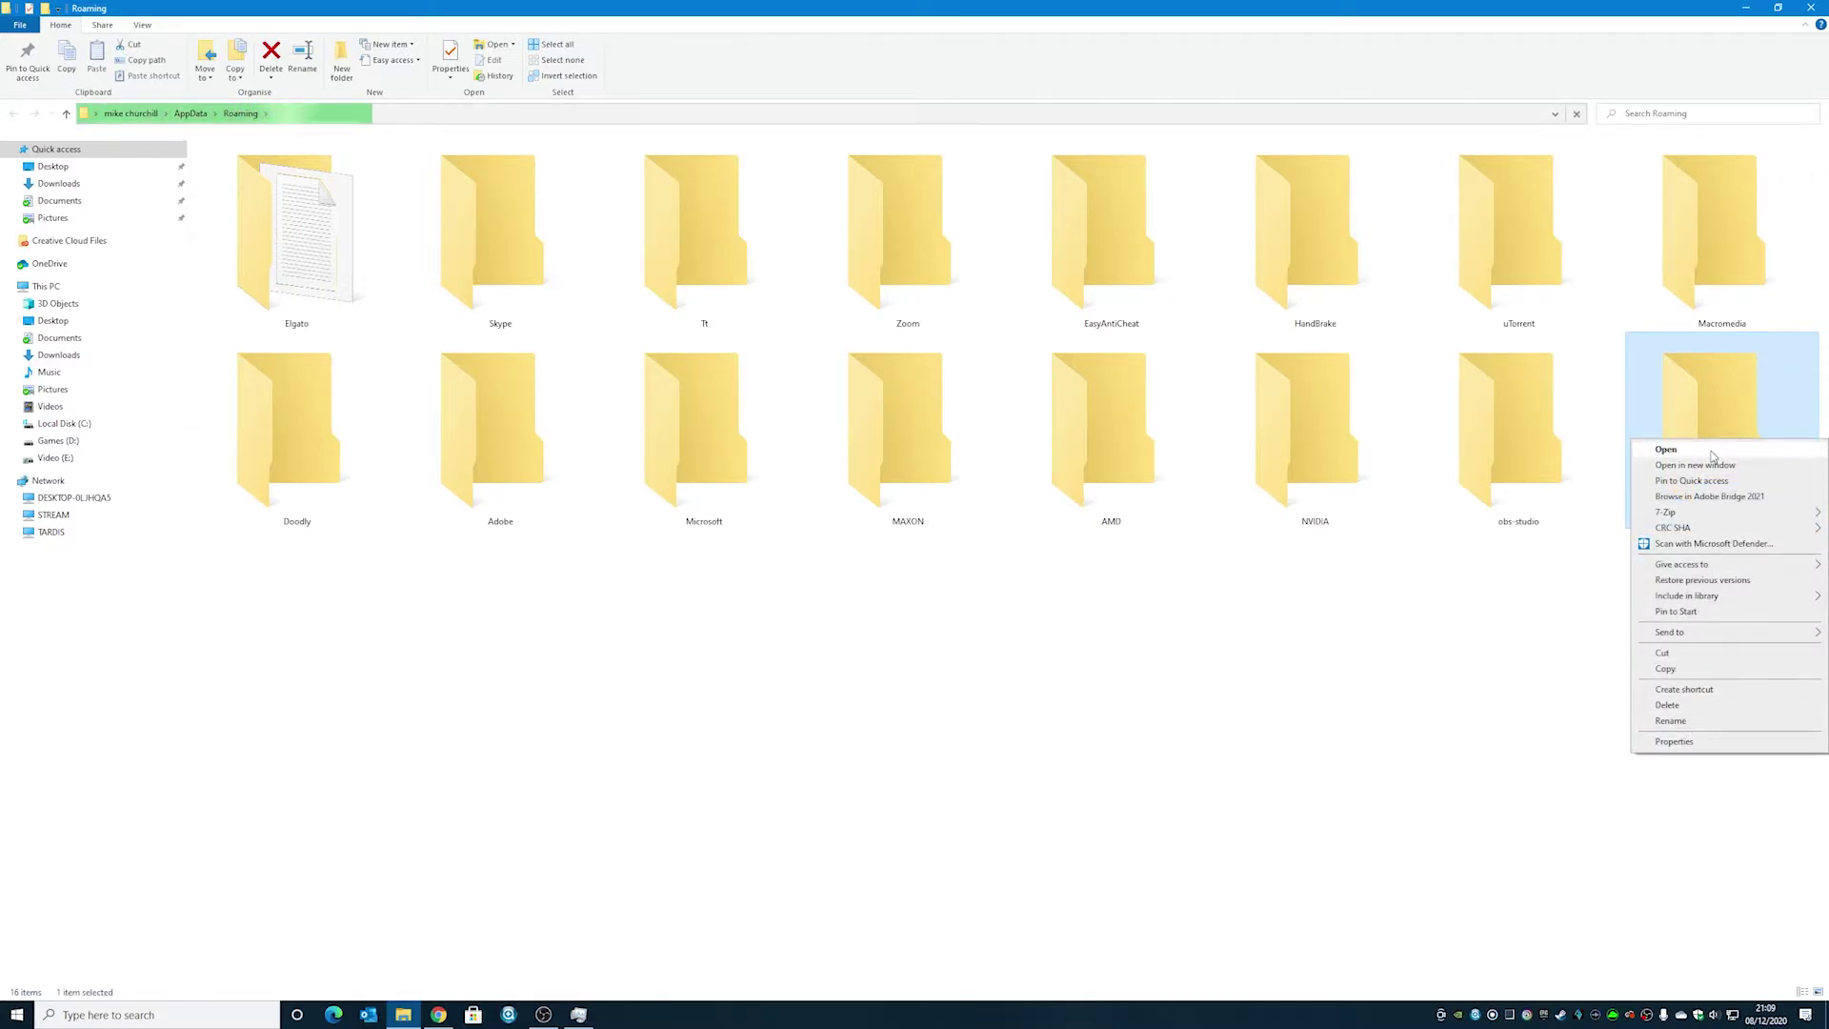
click(1715, 422)
right_click(1715, 420)
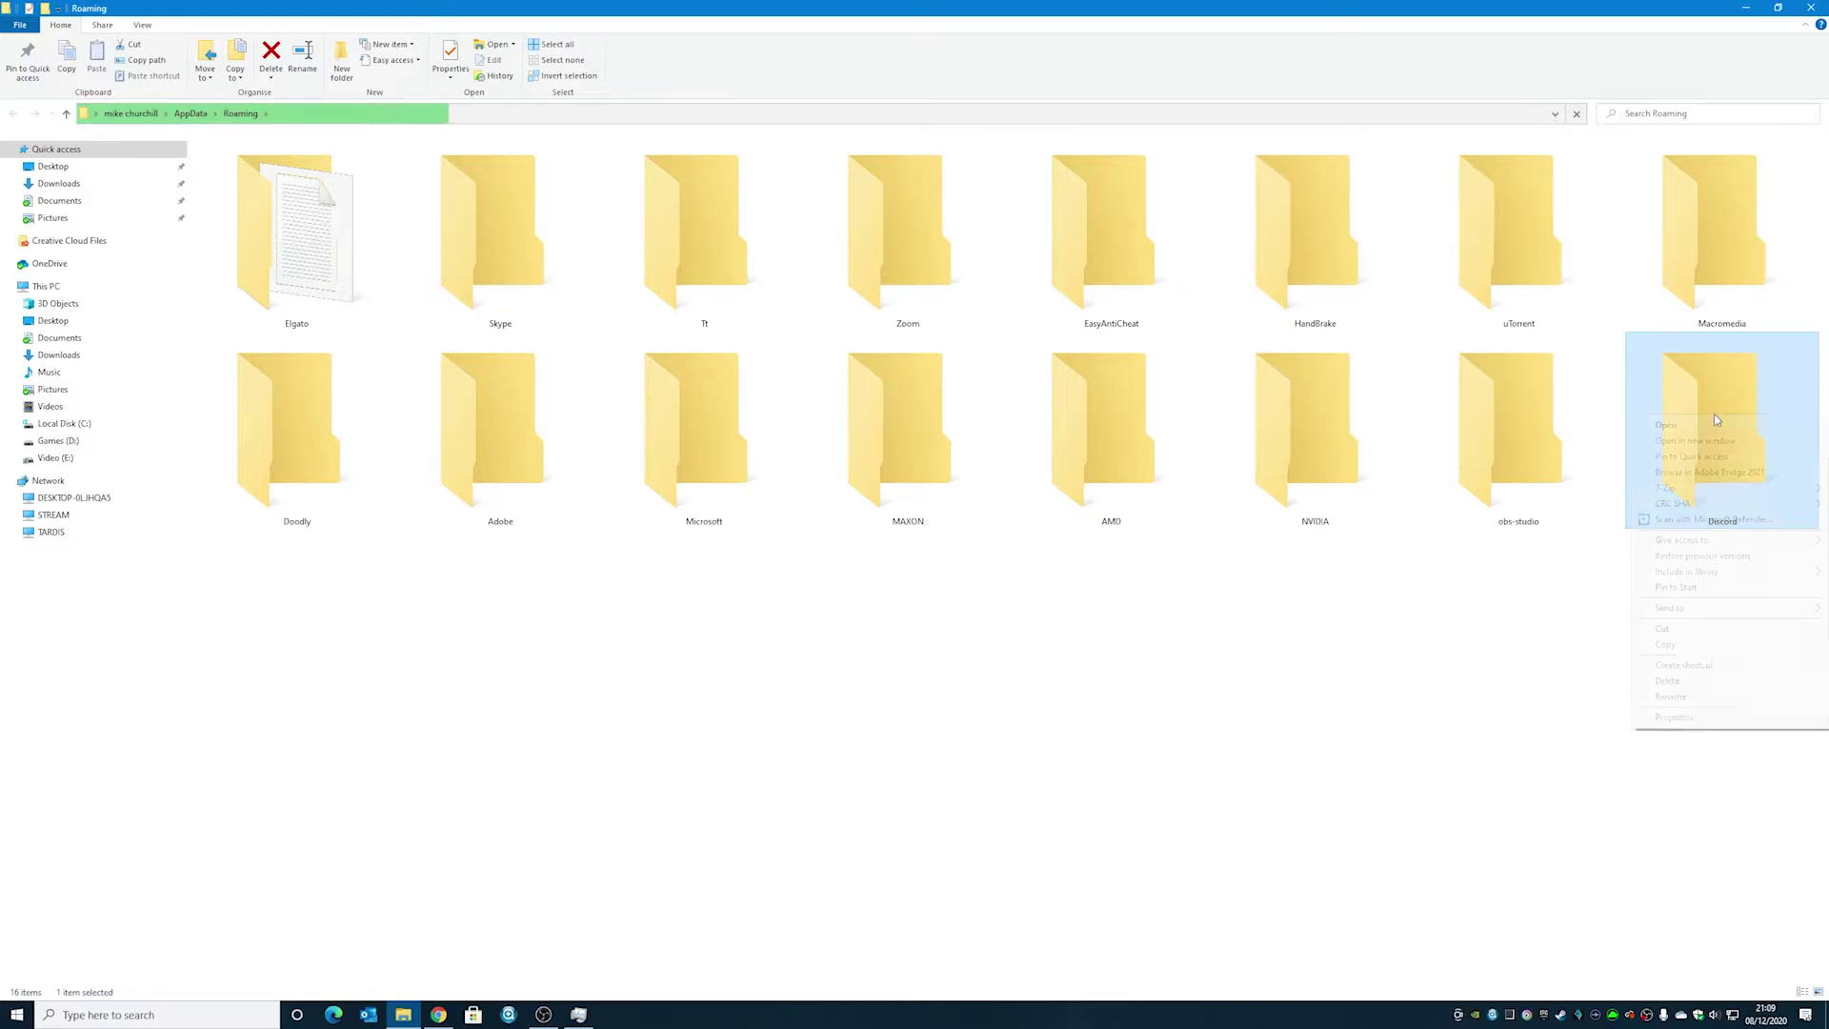
click(1668, 683)
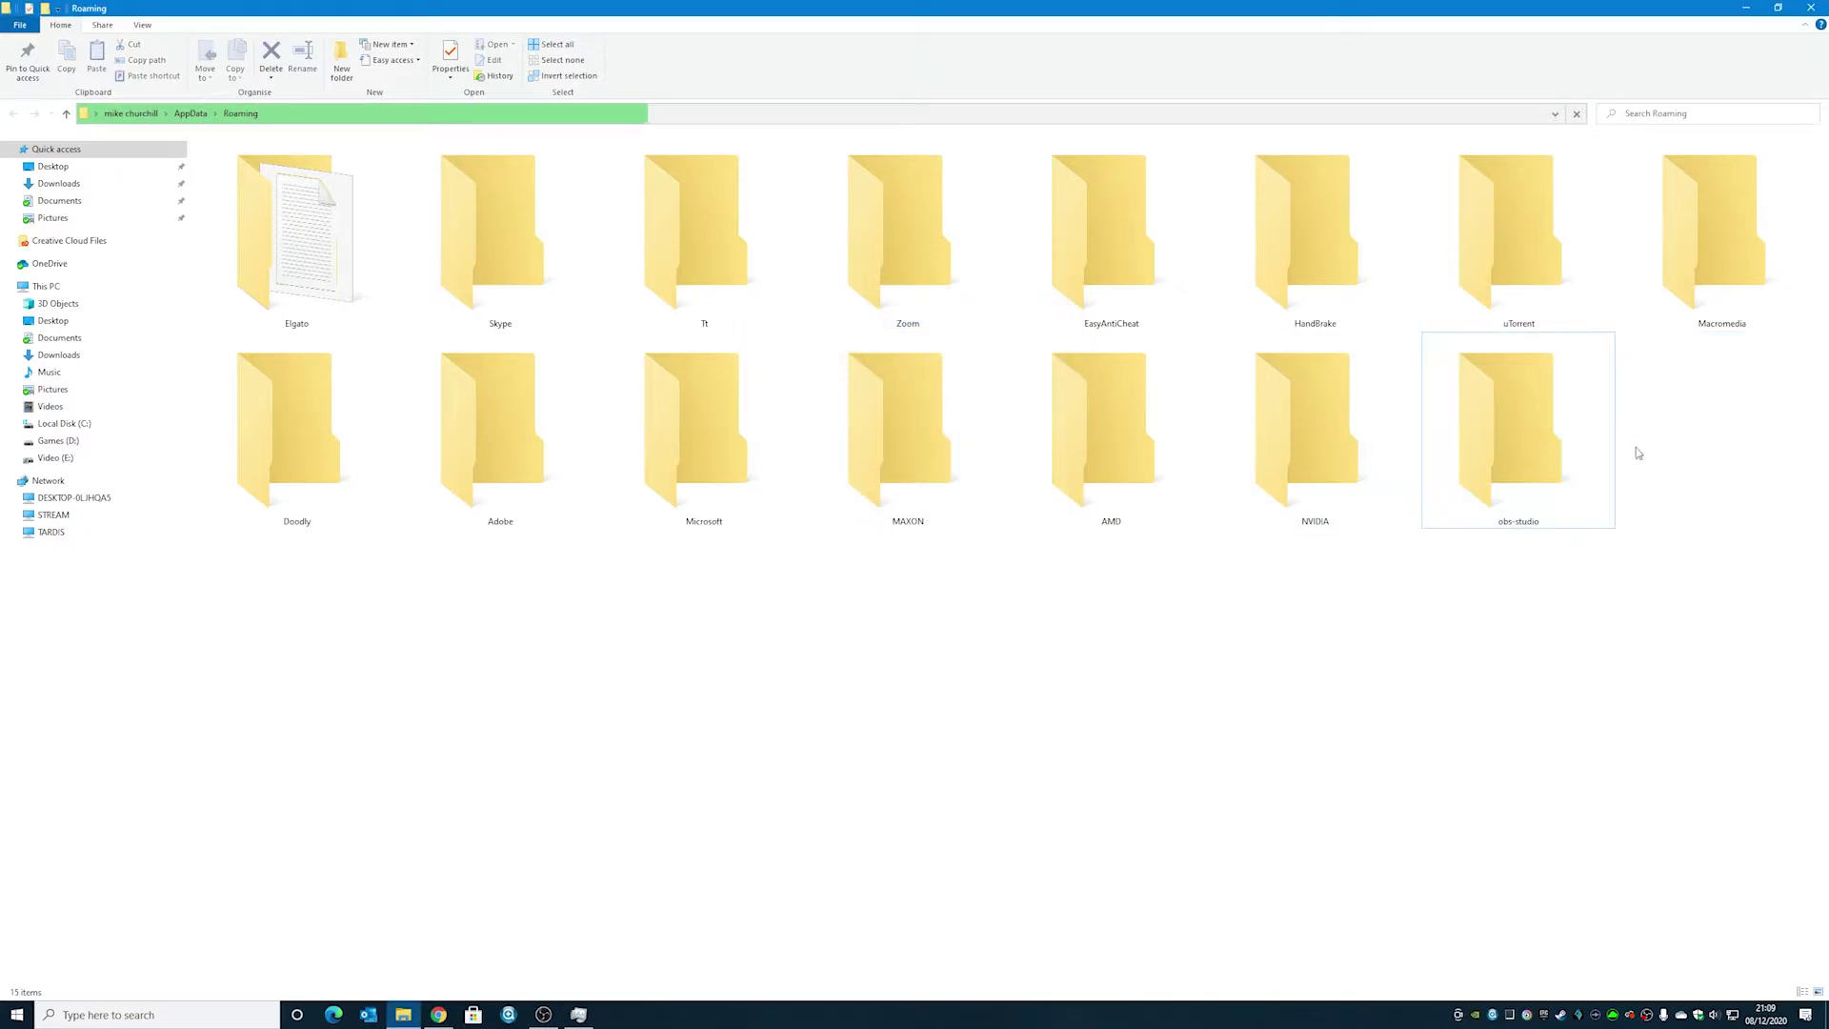
click(1813, 8)
click(1574, 162)
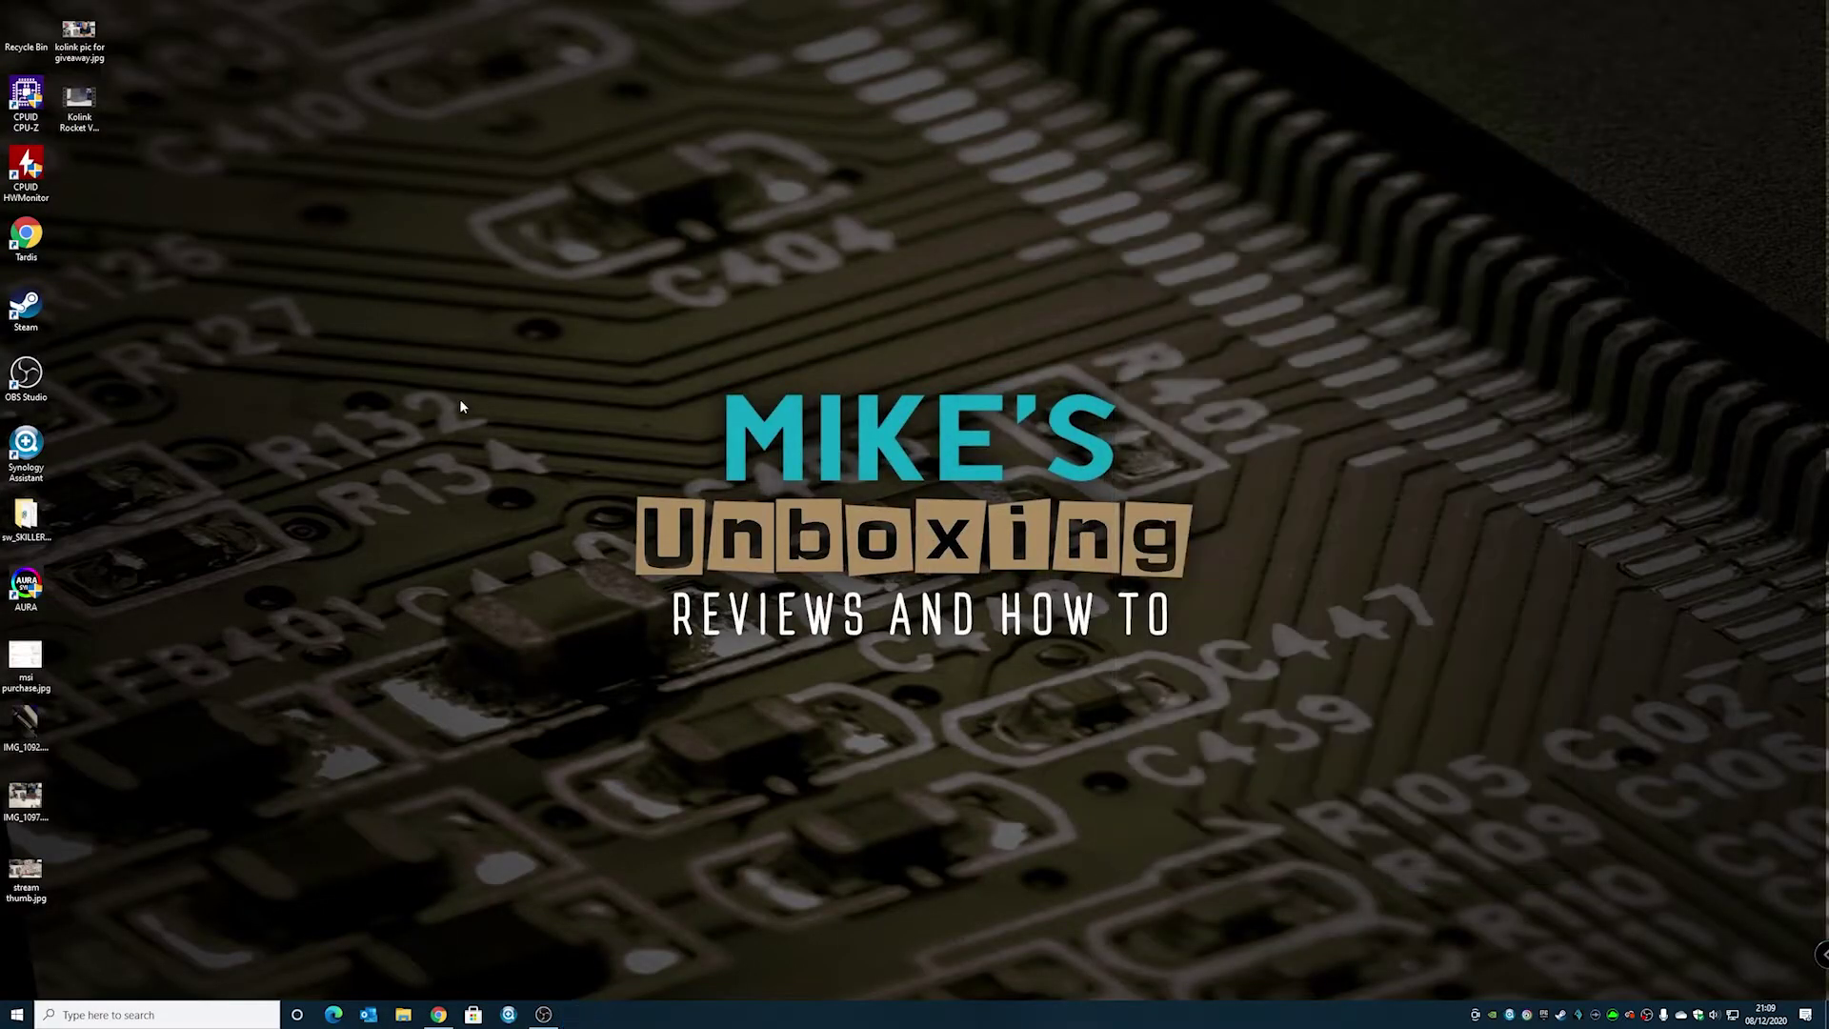
- Search Windows for Discord, launch the leftover app entry and agree to delete its broken shortcut
click(31, 1013)
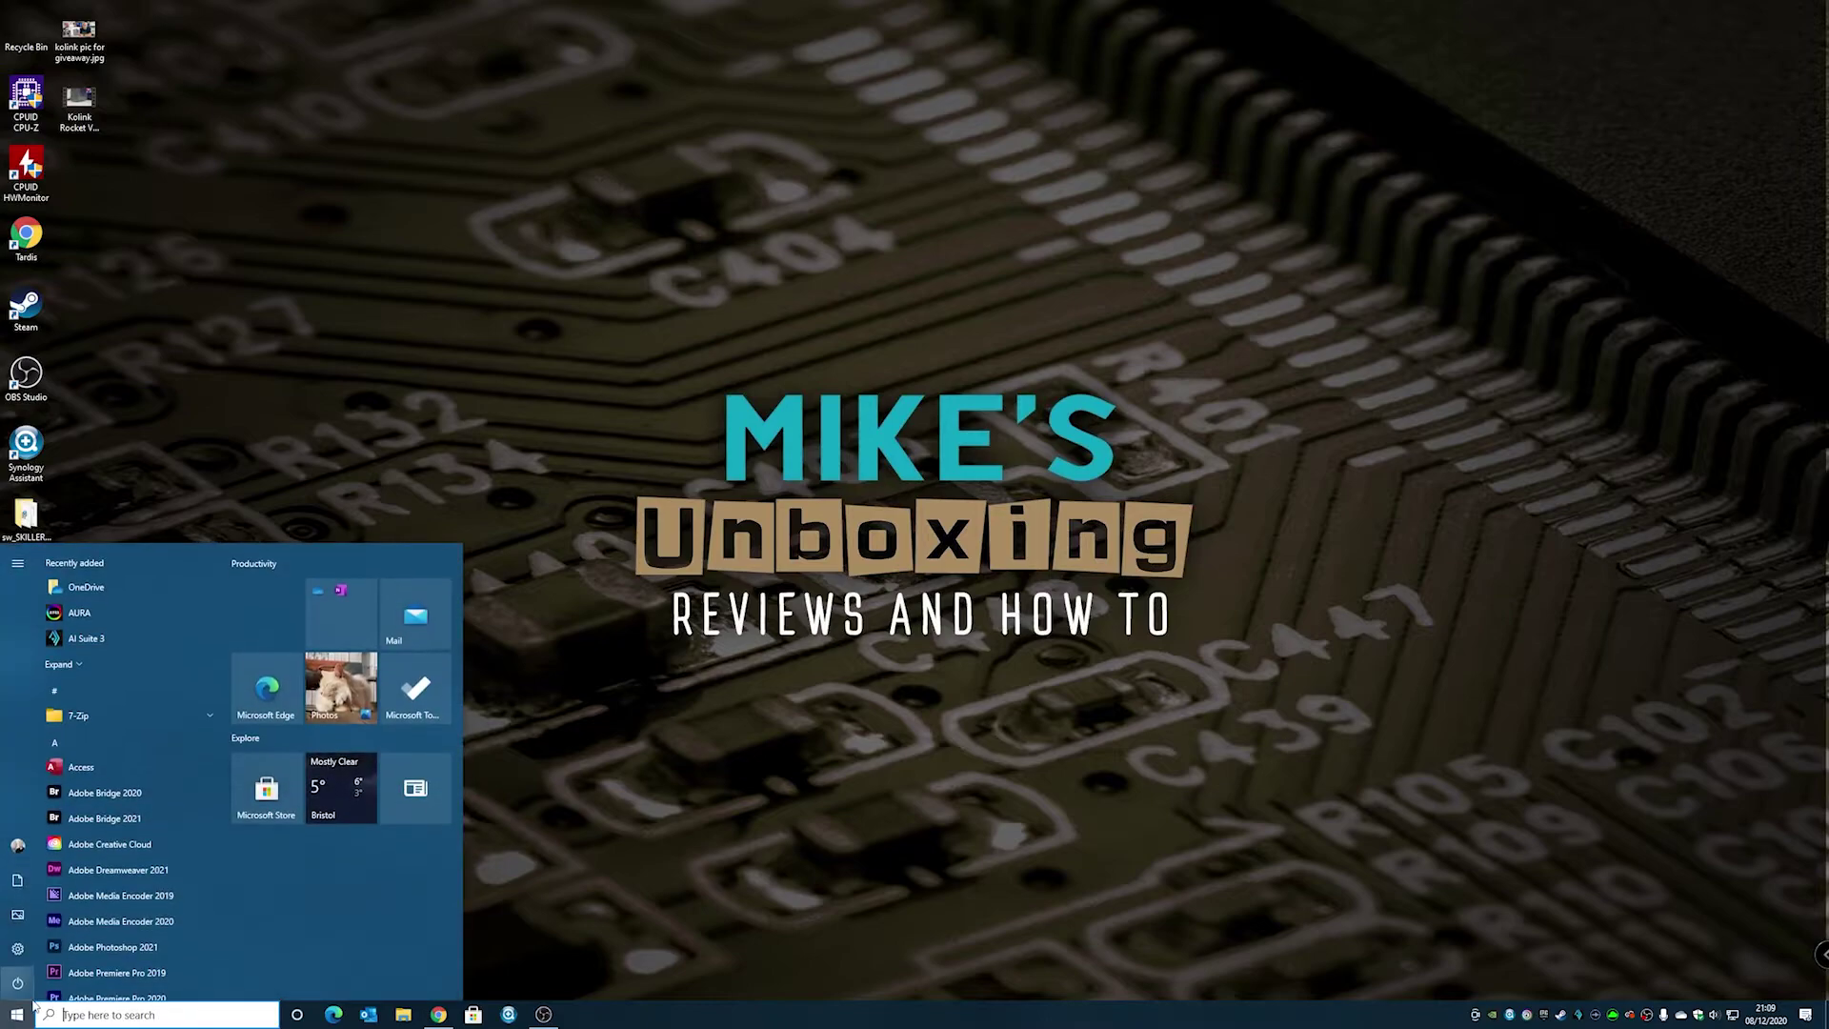
text(dis)
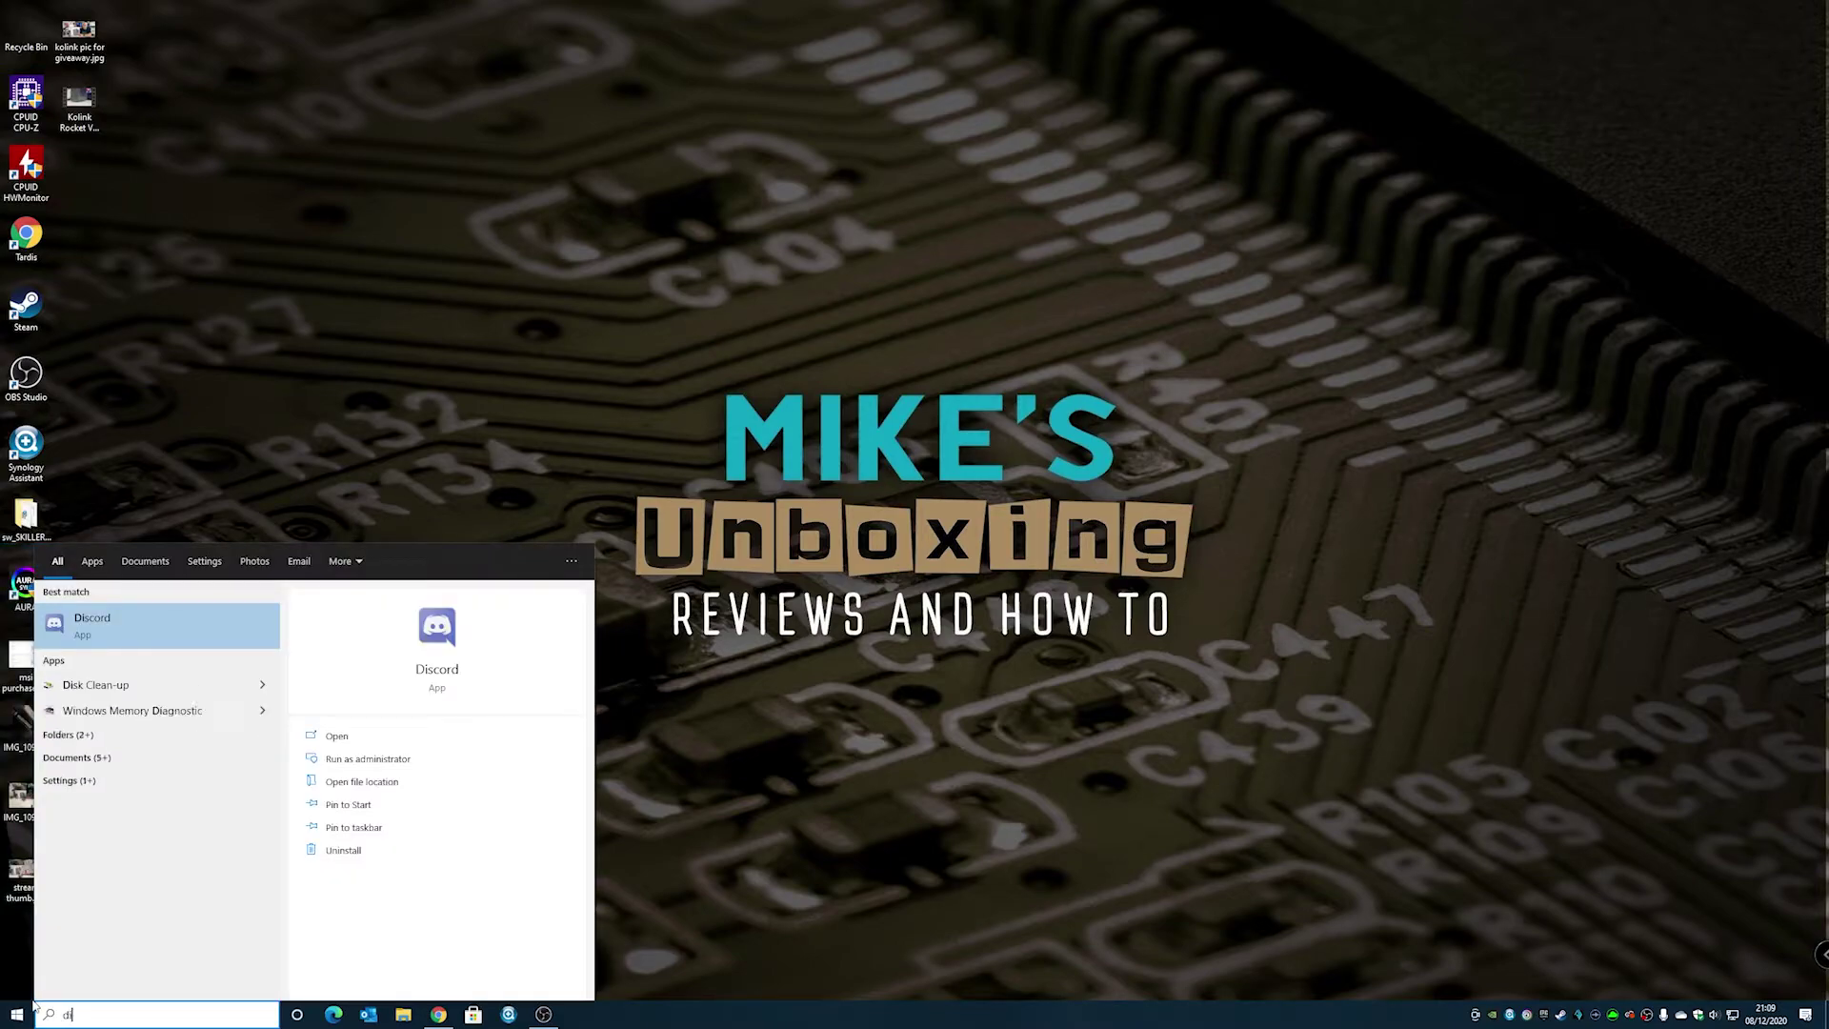
click(447, 674)
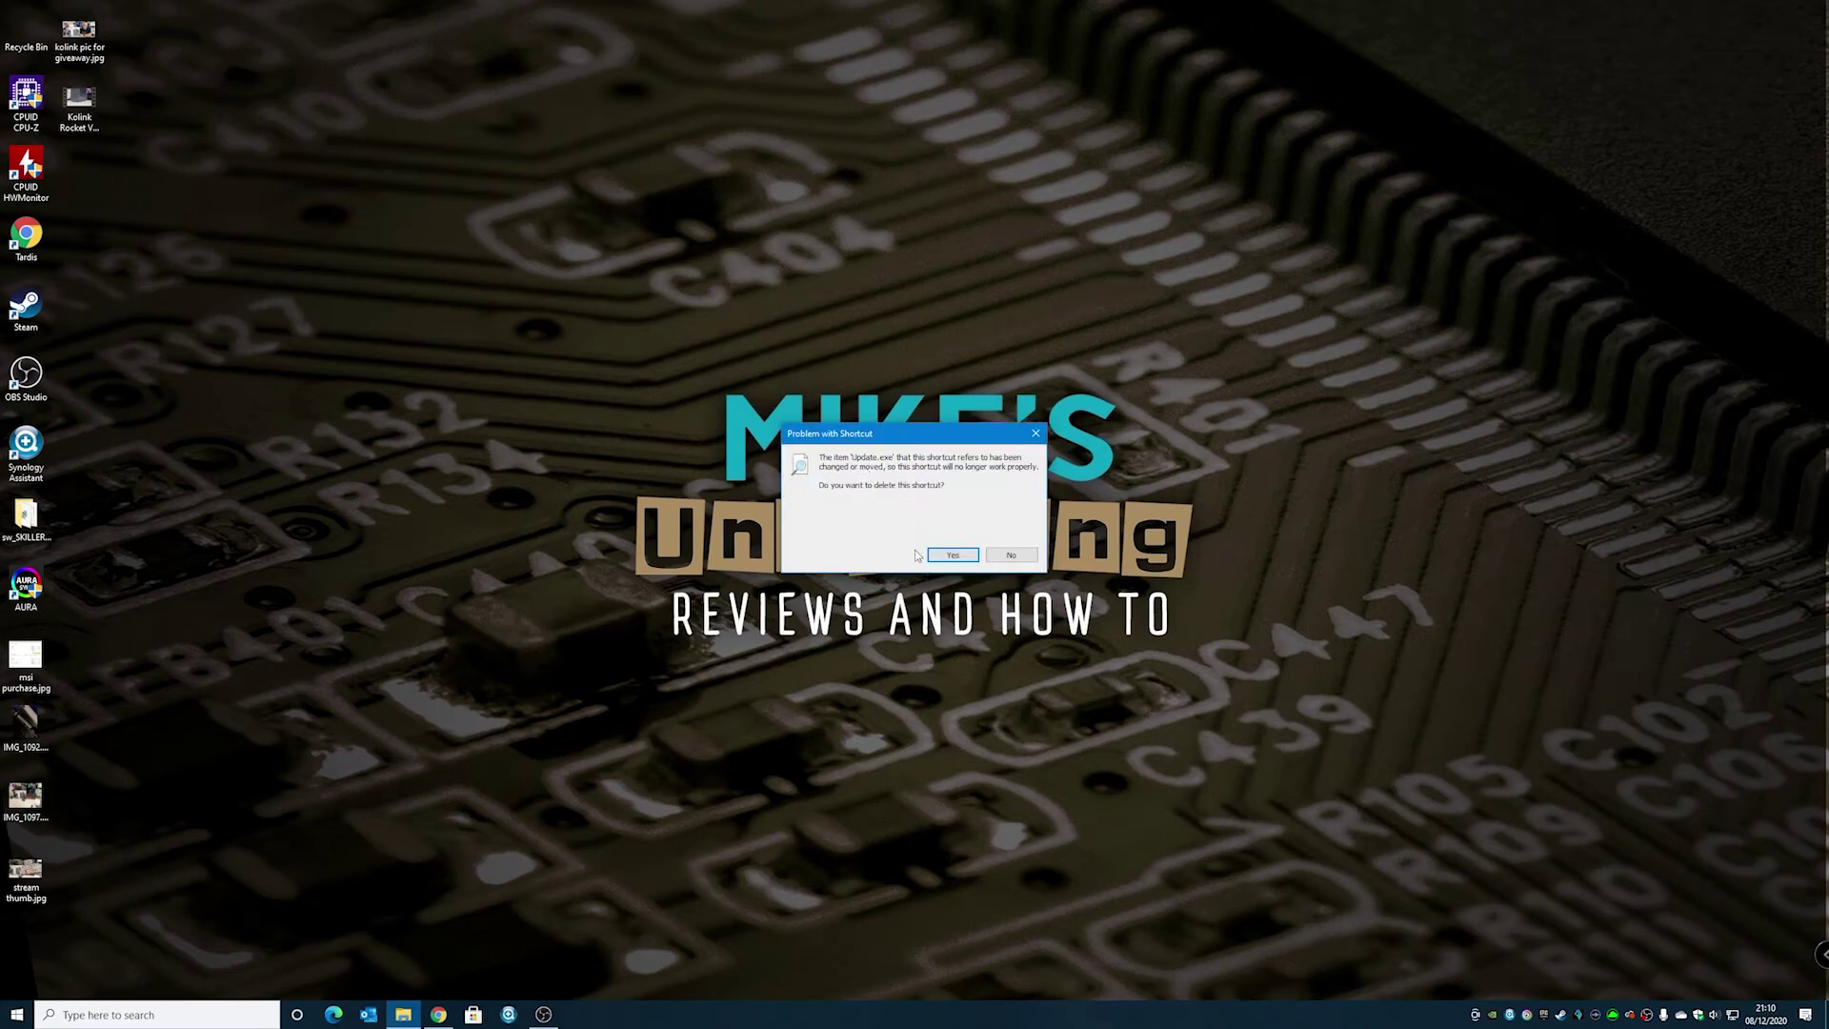
click(948, 558)
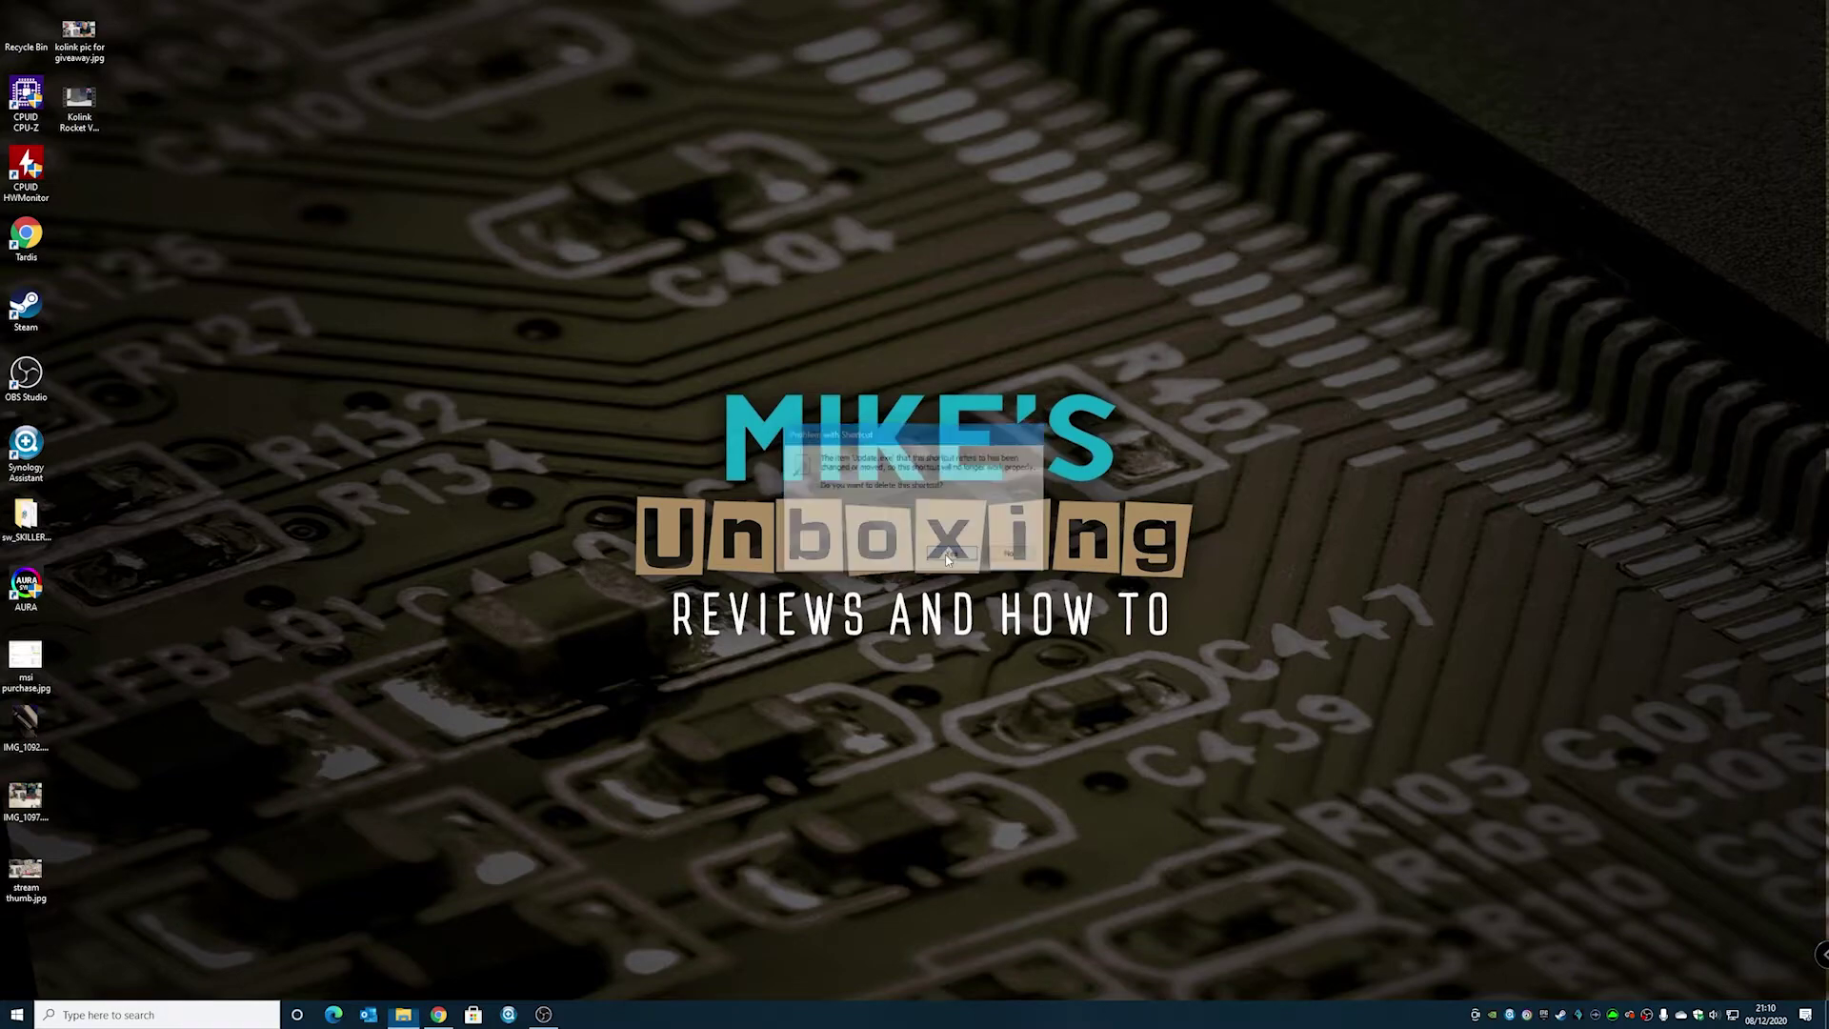
- Switch to Chrome, download the Windows installer DiscordSetup.exe from discord.com to the Desktop and run it
click(11, 1022)
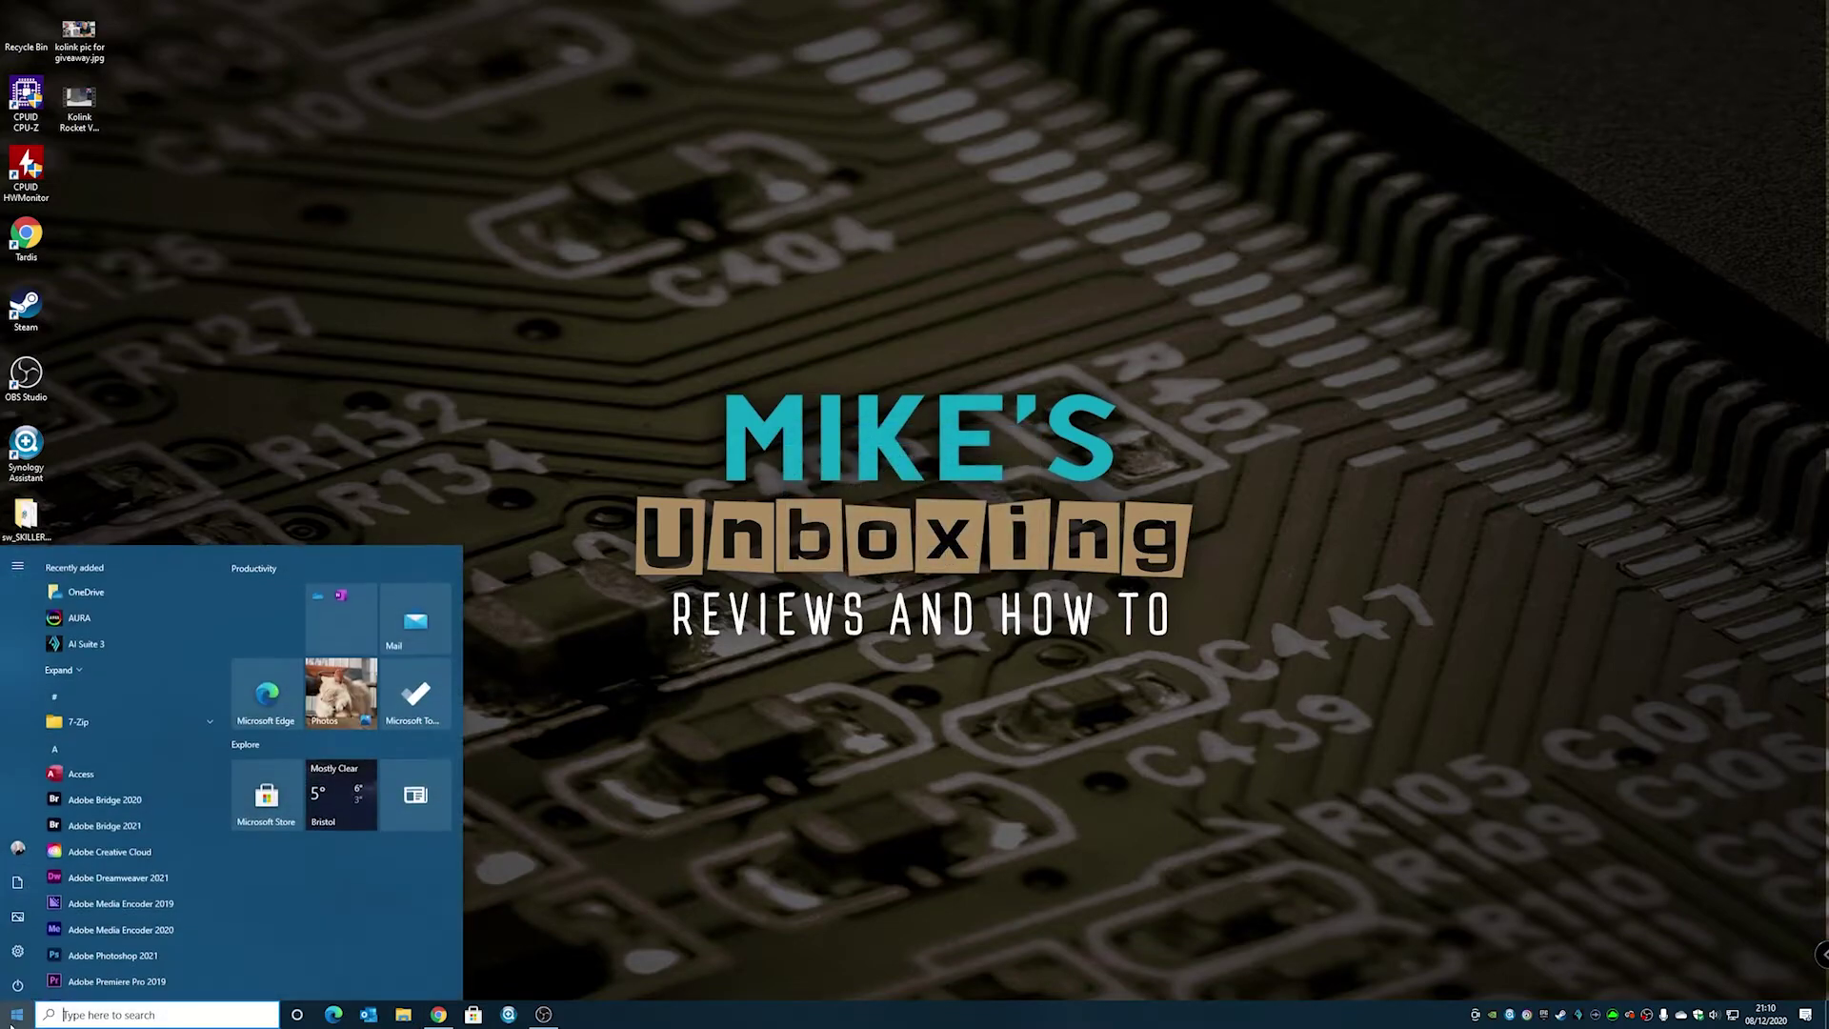
click(190, 531)
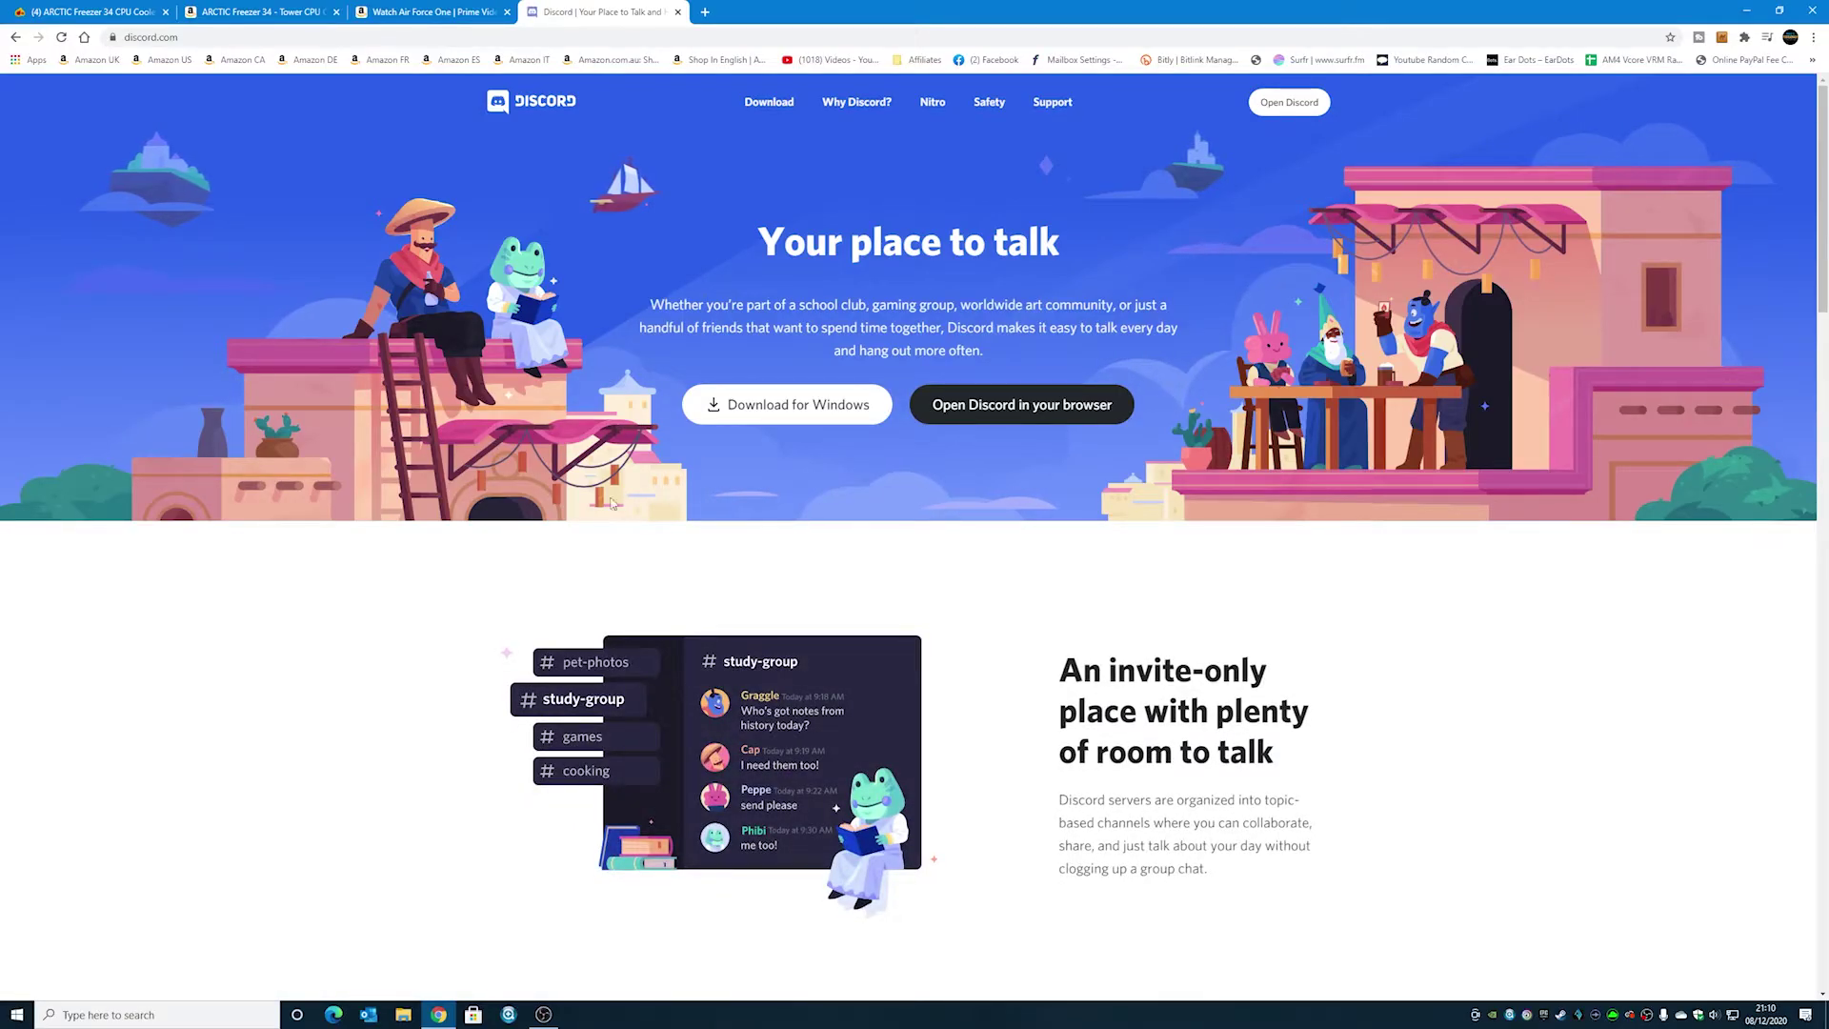
click(796, 411)
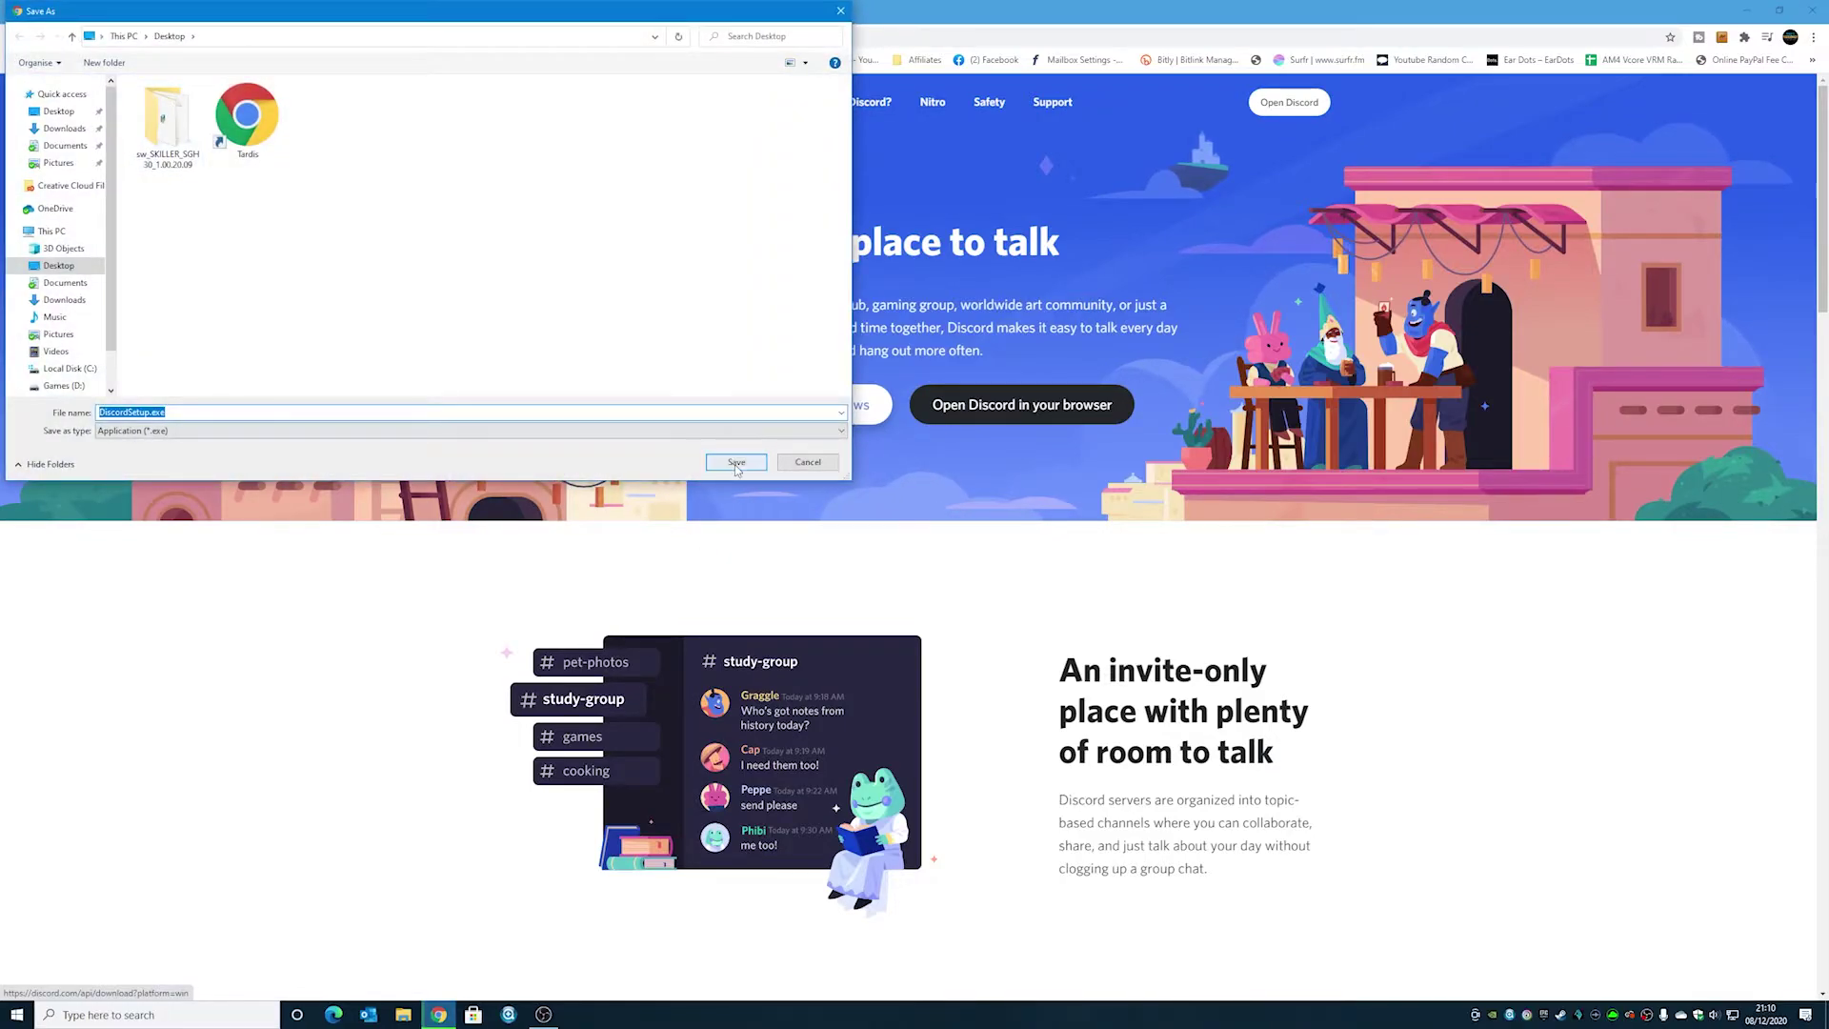
click(736, 464)
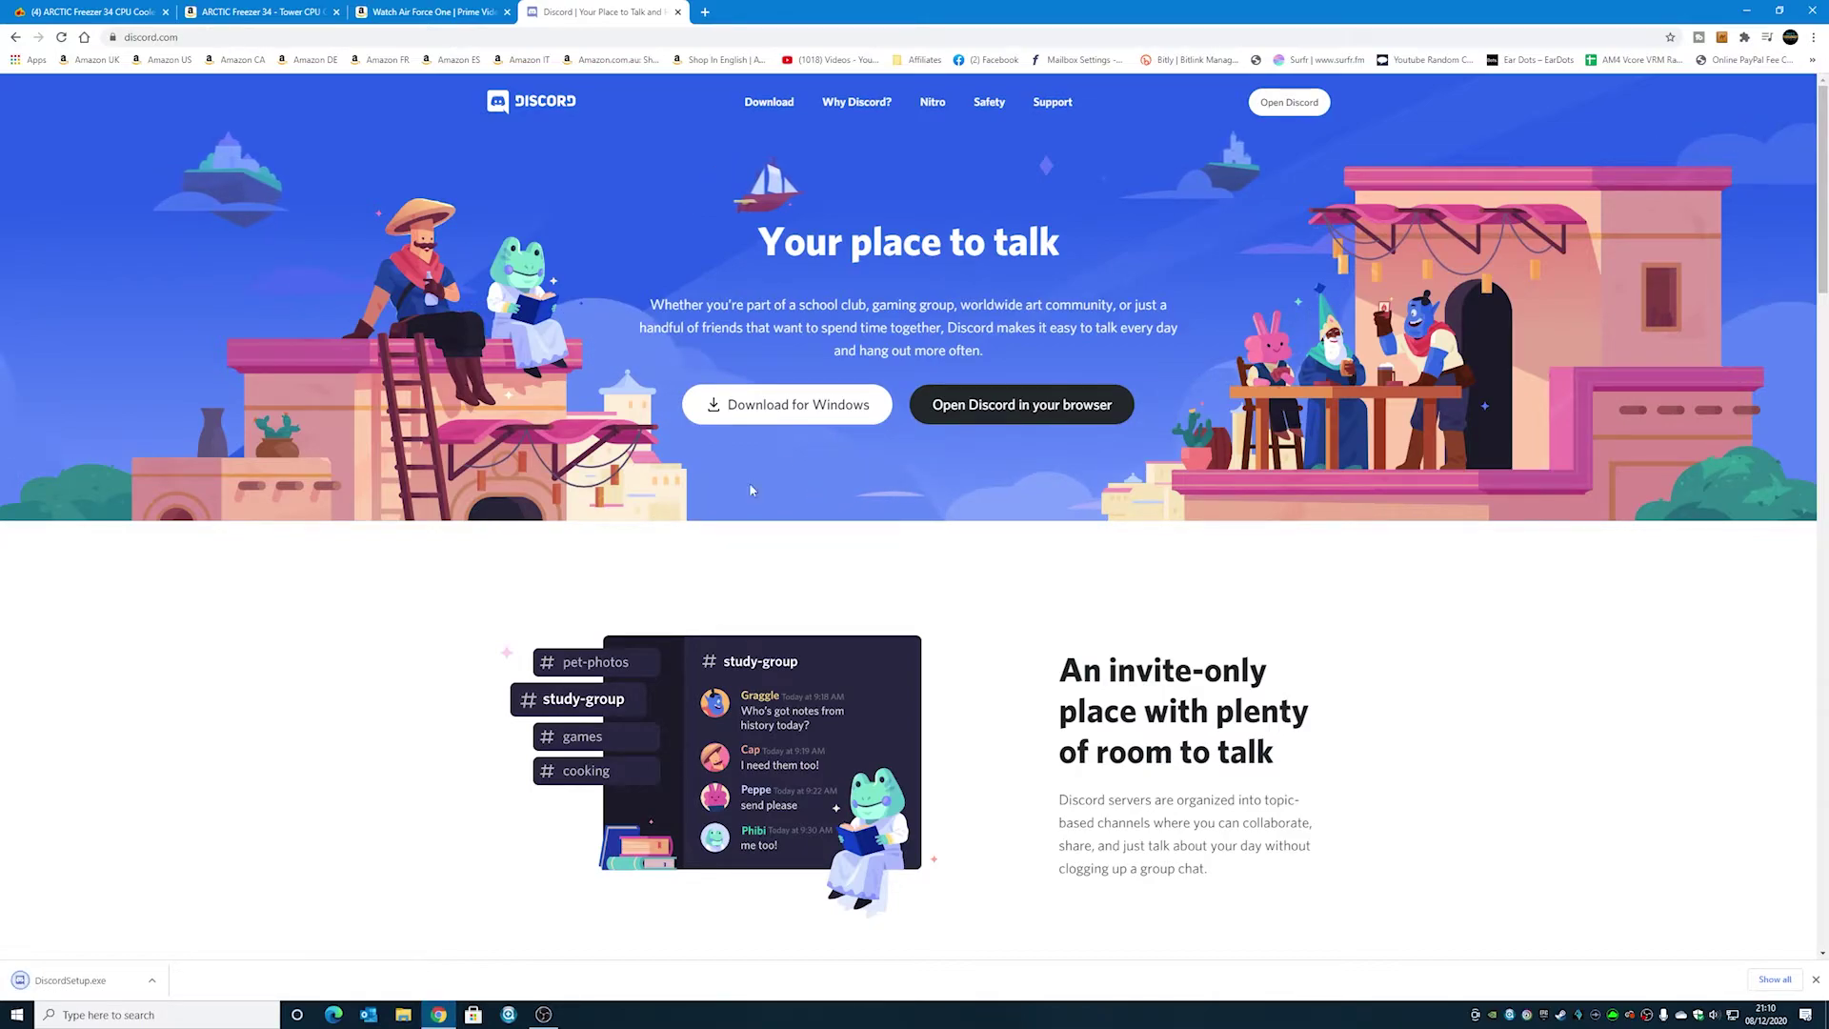
click(154, 982)
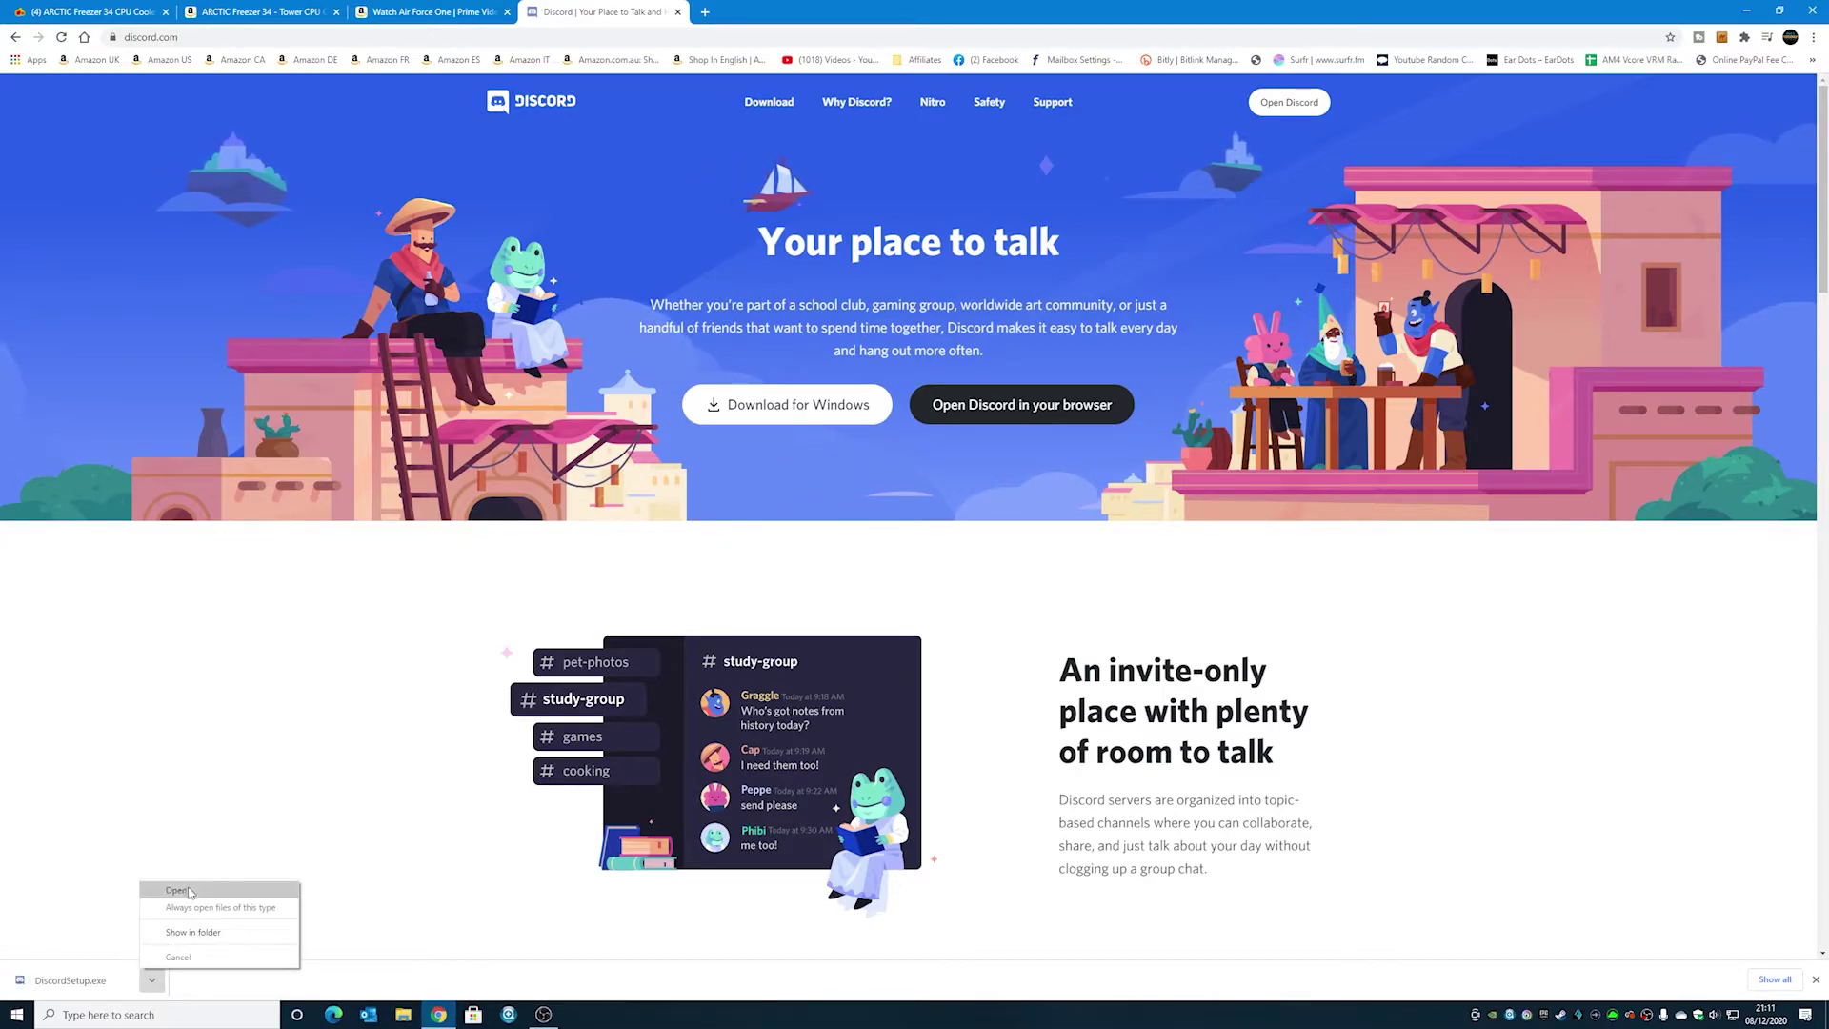
click(190, 893)
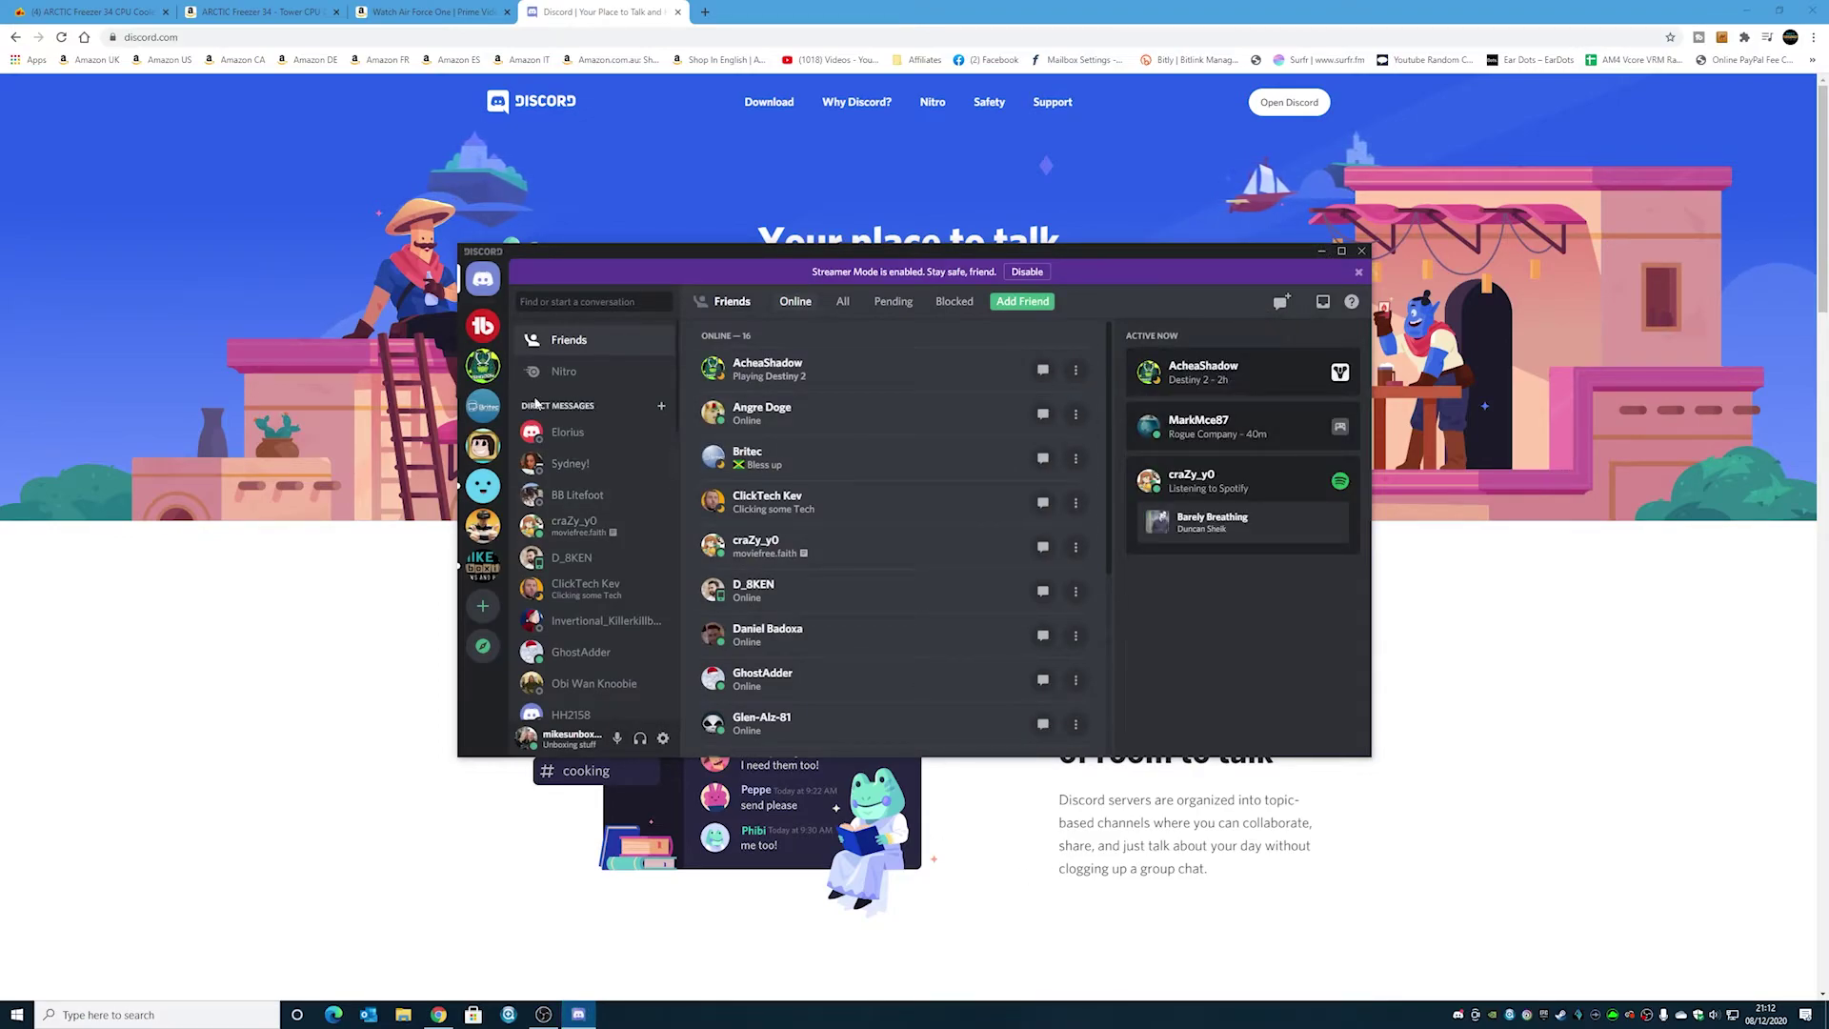
- Open the Mike's Unboxing server in the reinstalled Discord to check that it loads, and close the Discord window
click(482, 405)
click(482, 562)
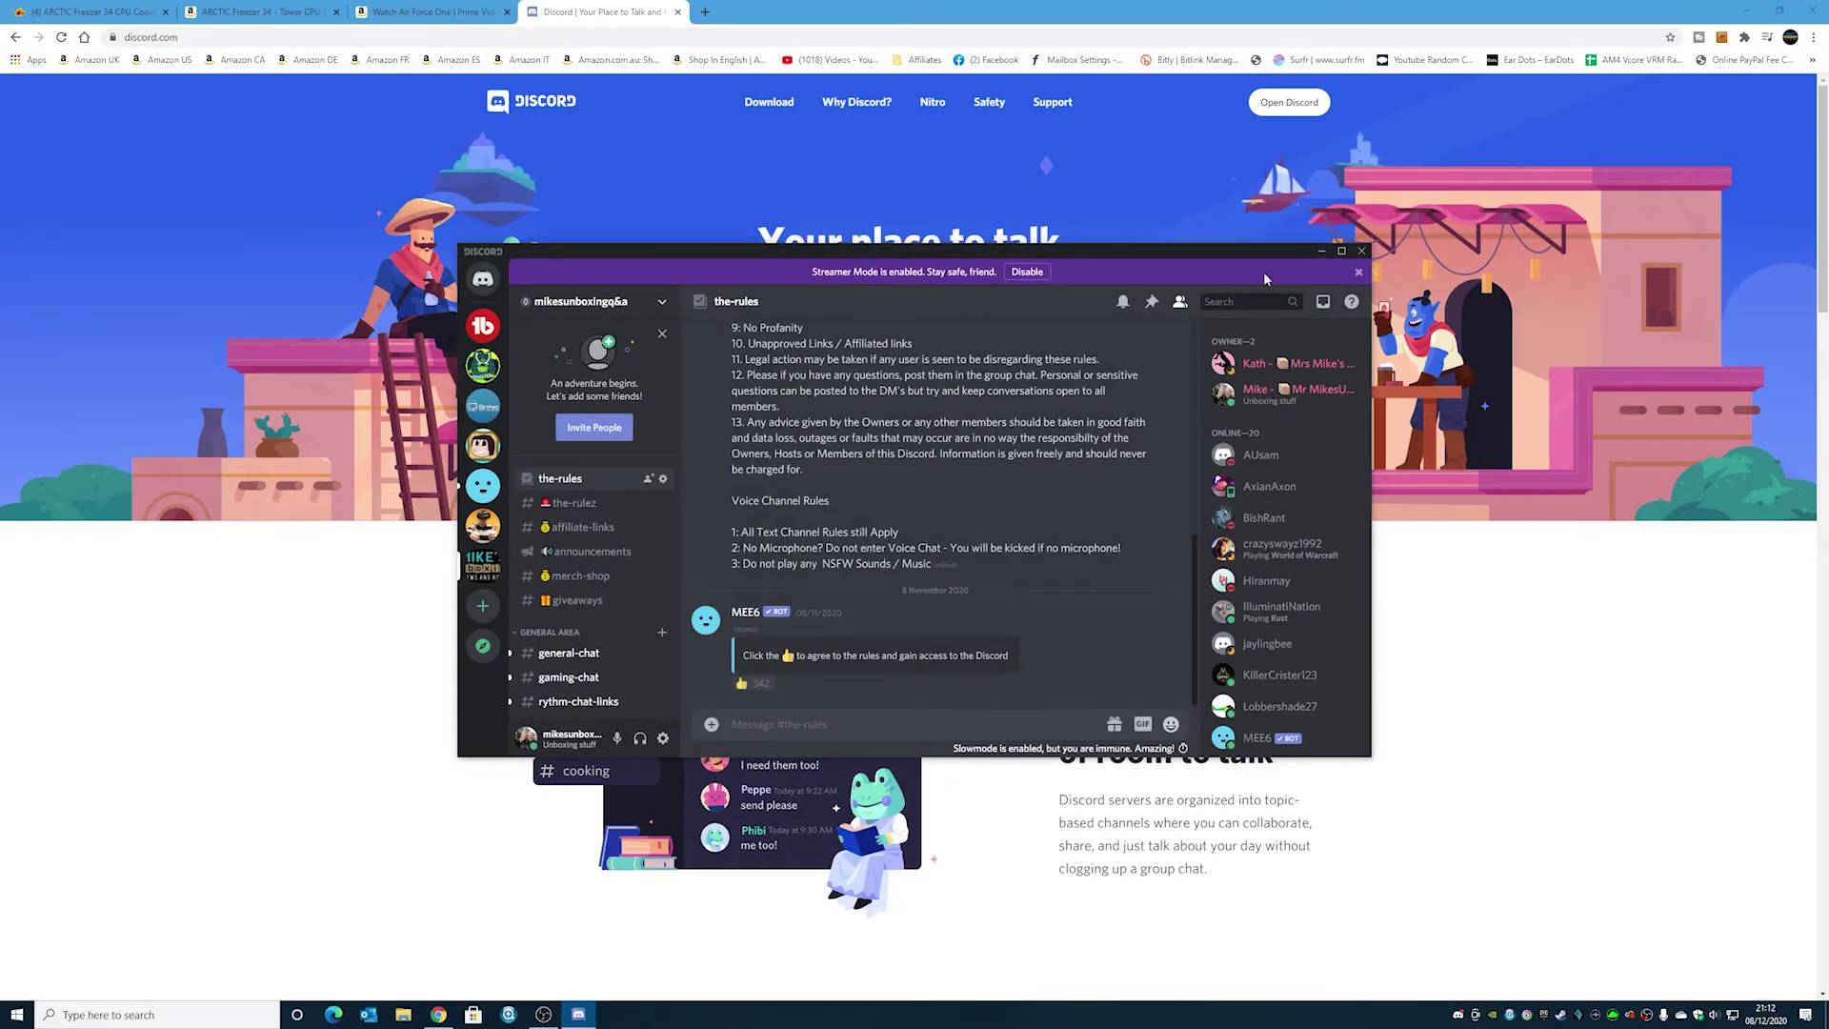
click(1364, 252)
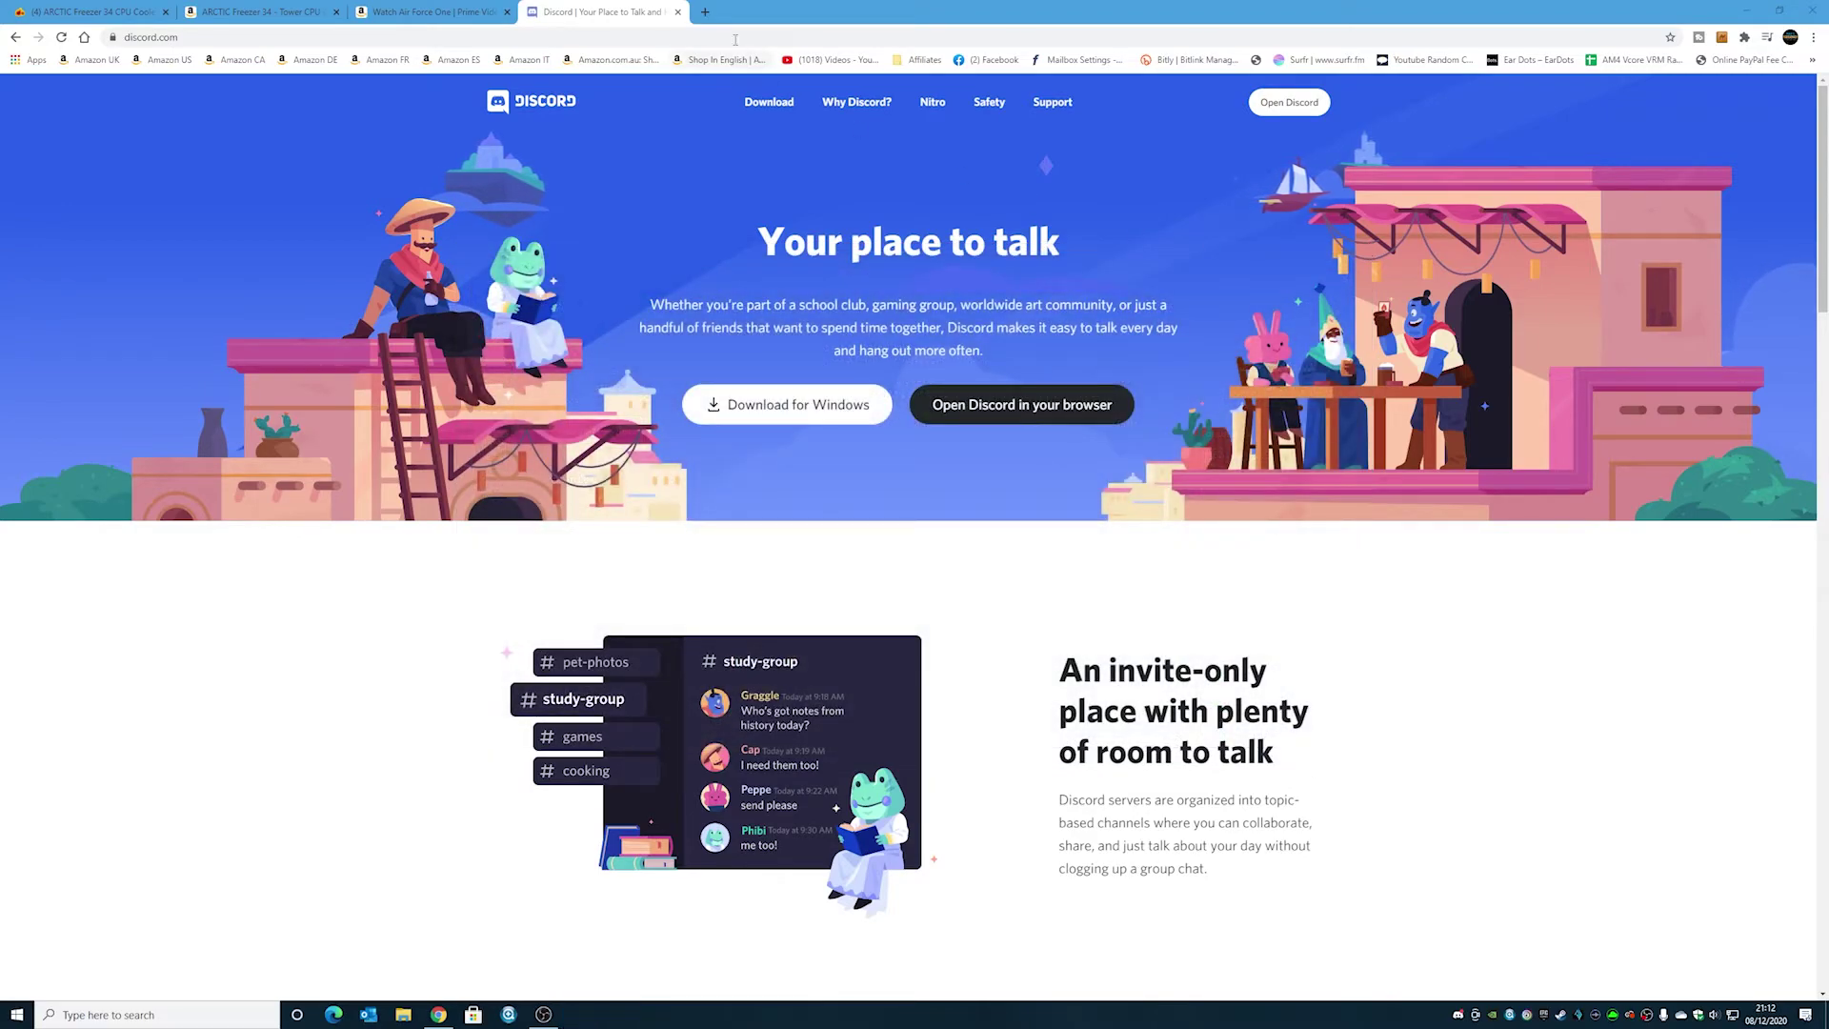